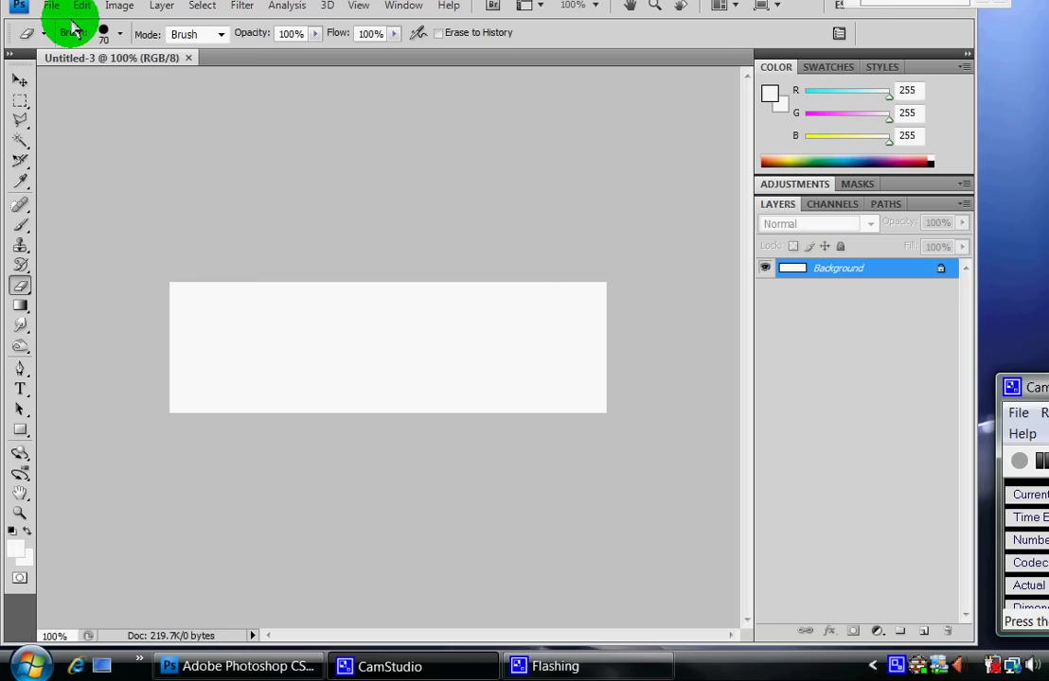
Step: Convert the canvas's locked Background into an unlocked layer named Layer 0
{"action": "left_click", "coordinate": [47, 8]}
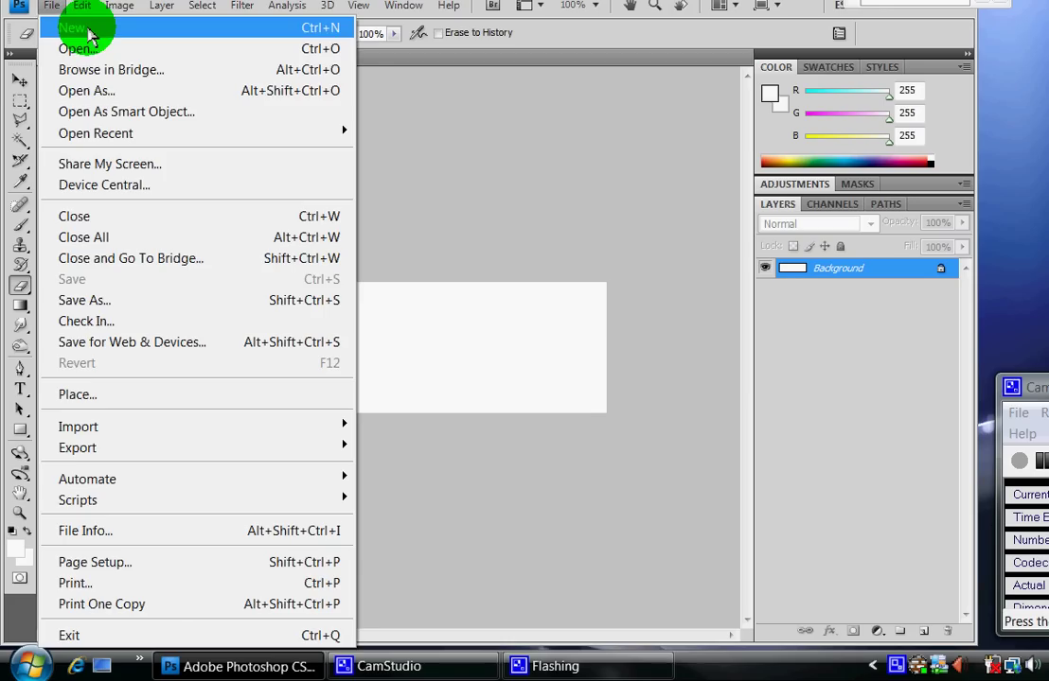
{"action": "left_click", "coordinate": [470, 180]}
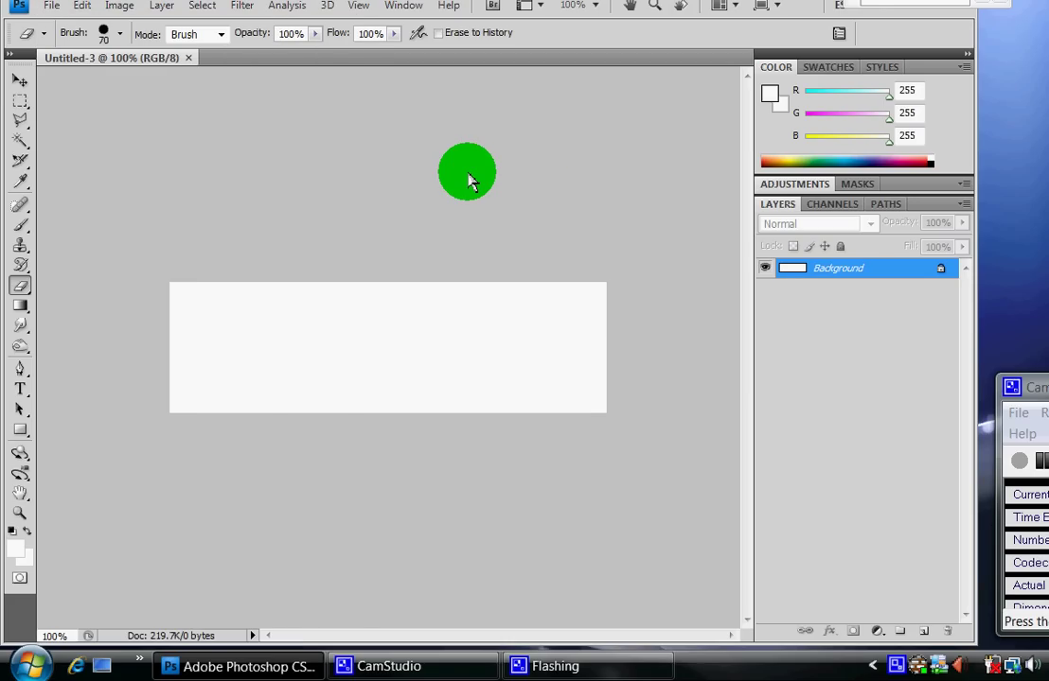
{"action": "double_click", "coordinate": [906, 280]}
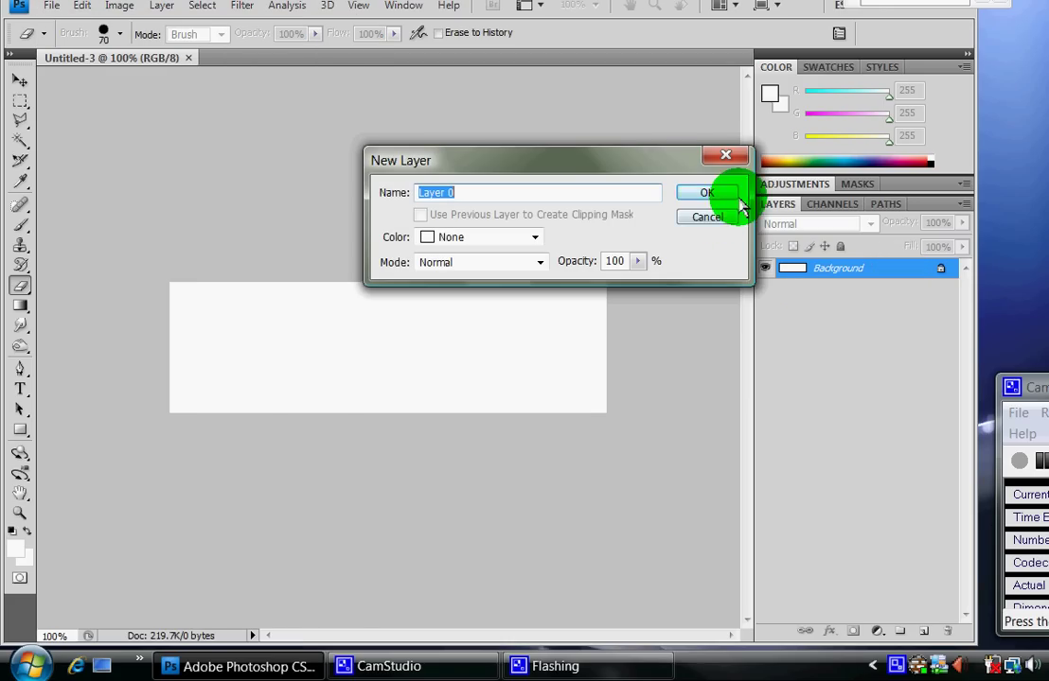
{"action": "left_click", "coordinate": [700, 194]}
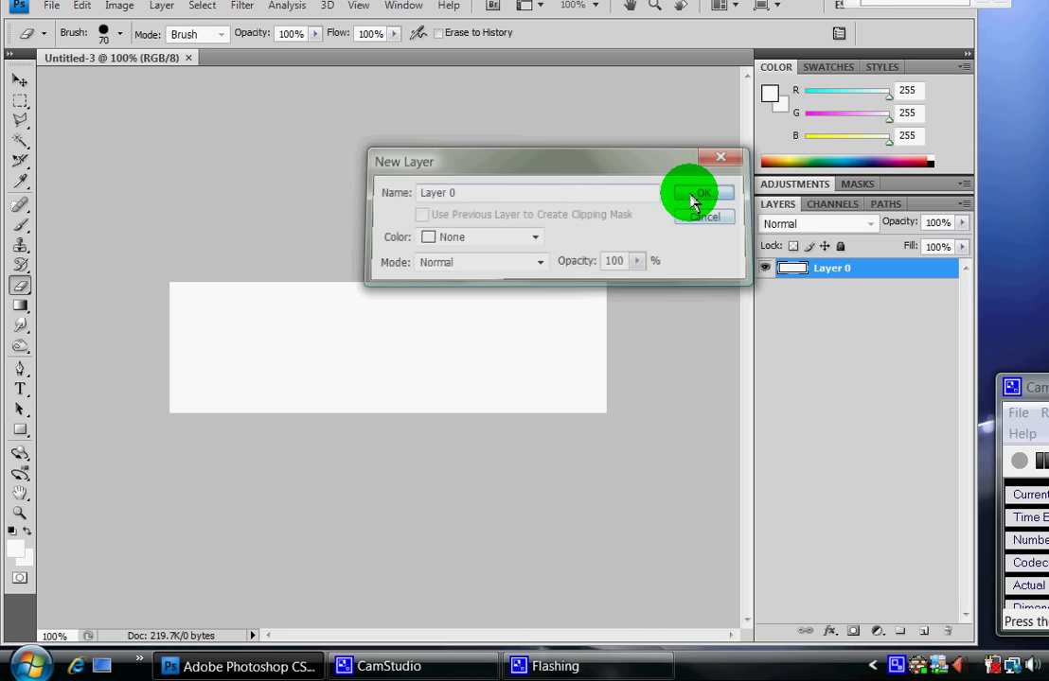
Step: Open the assassinsposingalphaik1.png render
{"action": "left_click", "coordinate": [51, 6]}
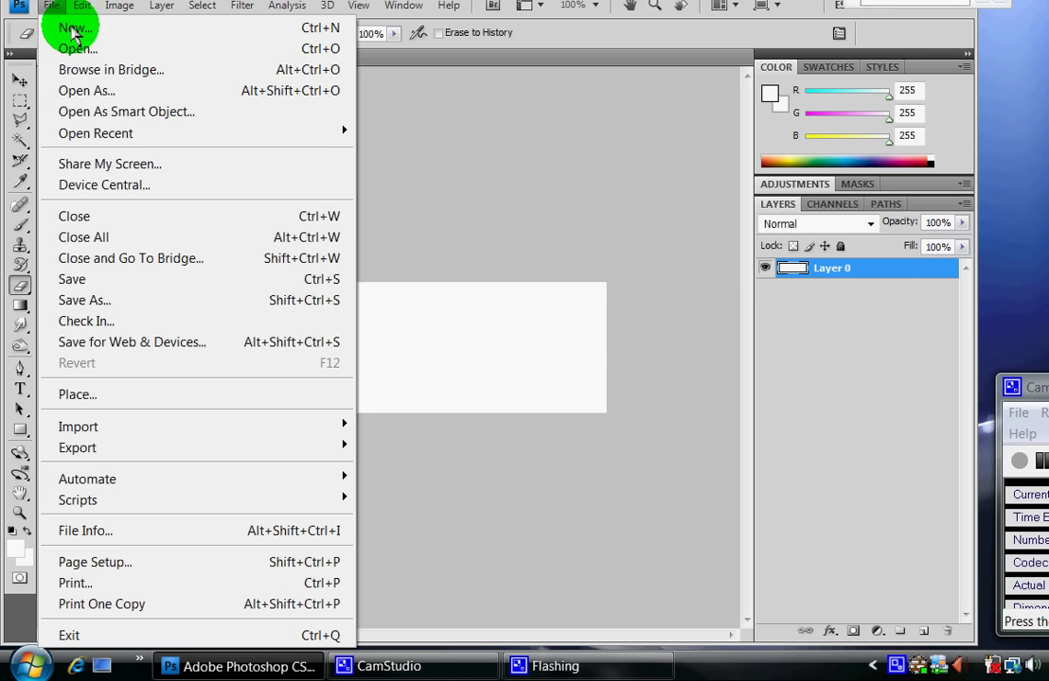
{"action": "left_click", "coordinate": [113, 47]}
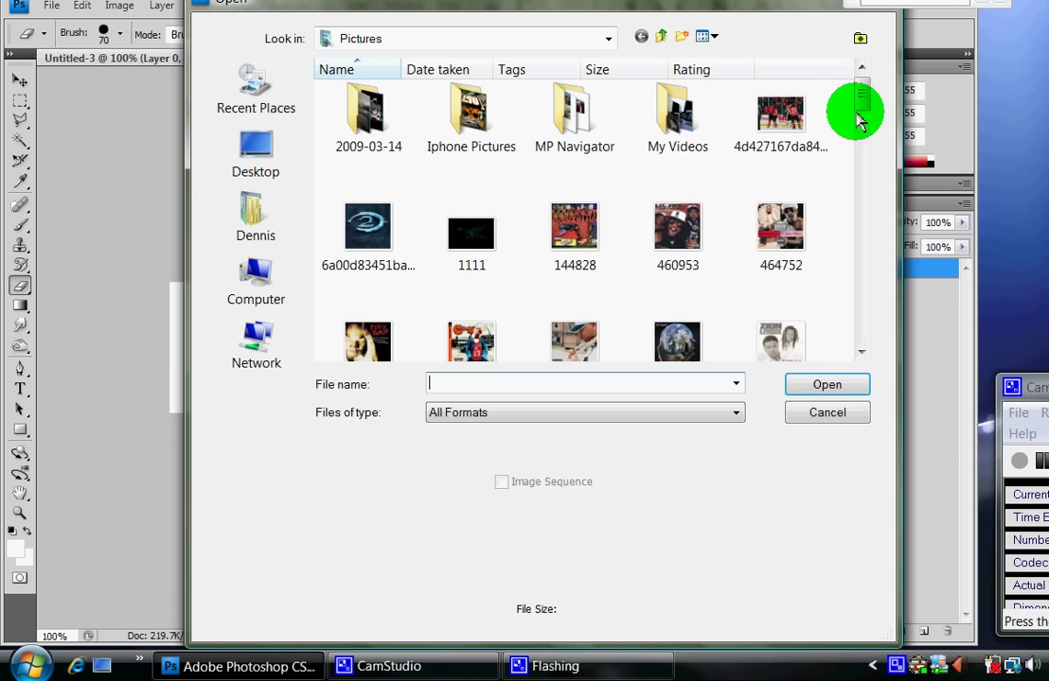
{"action": "left_click_drag", "start_coordinate": [856, 117], "coordinate": [868, 178]}
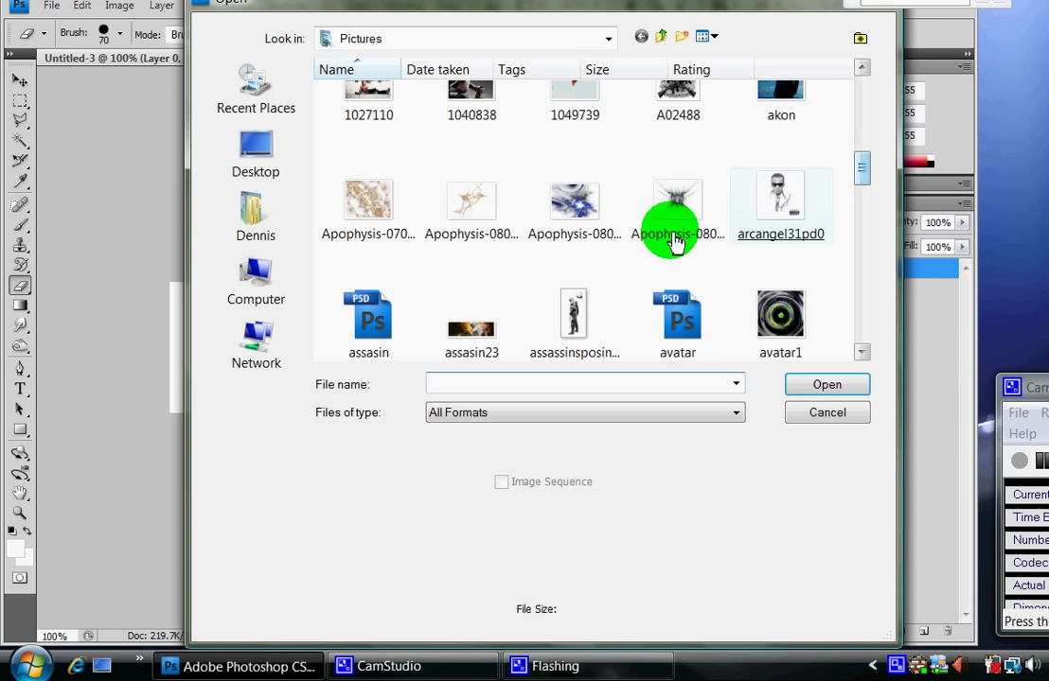
{"action": "left_click", "coordinate": [568, 312]}
{"action": "double_click", "coordinate": [568, 314]}
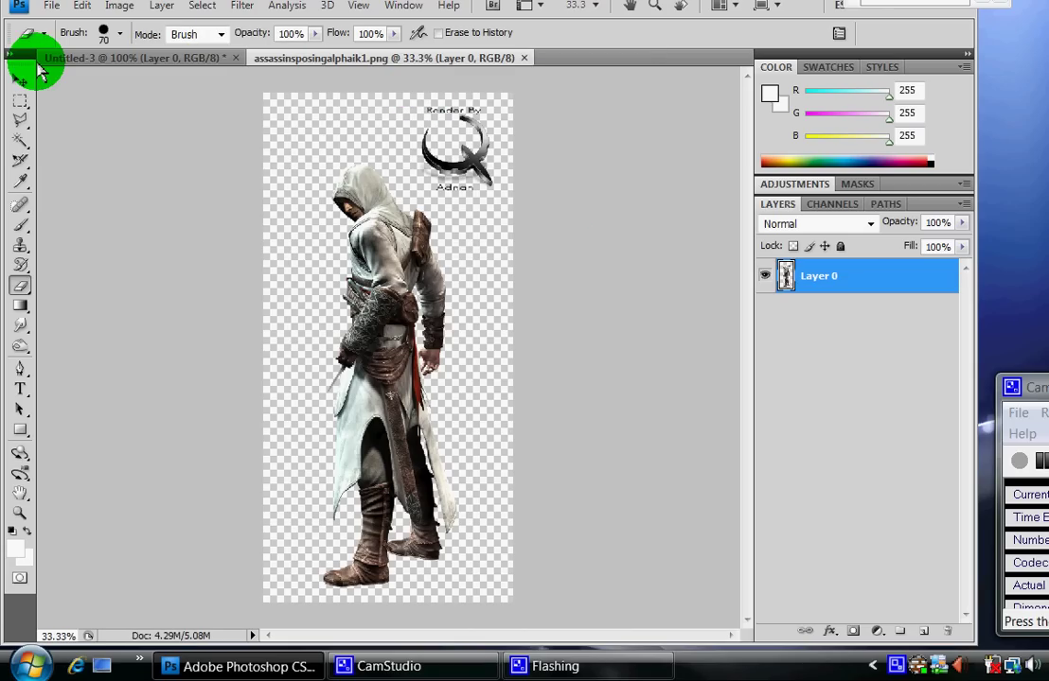
Step: Resize the render to 500 pixels wide (500 × 1022)
{"action": "left_click", "coordinate": [119, 6]}
{"action": "left_click", "coordinate": [182, 159]}
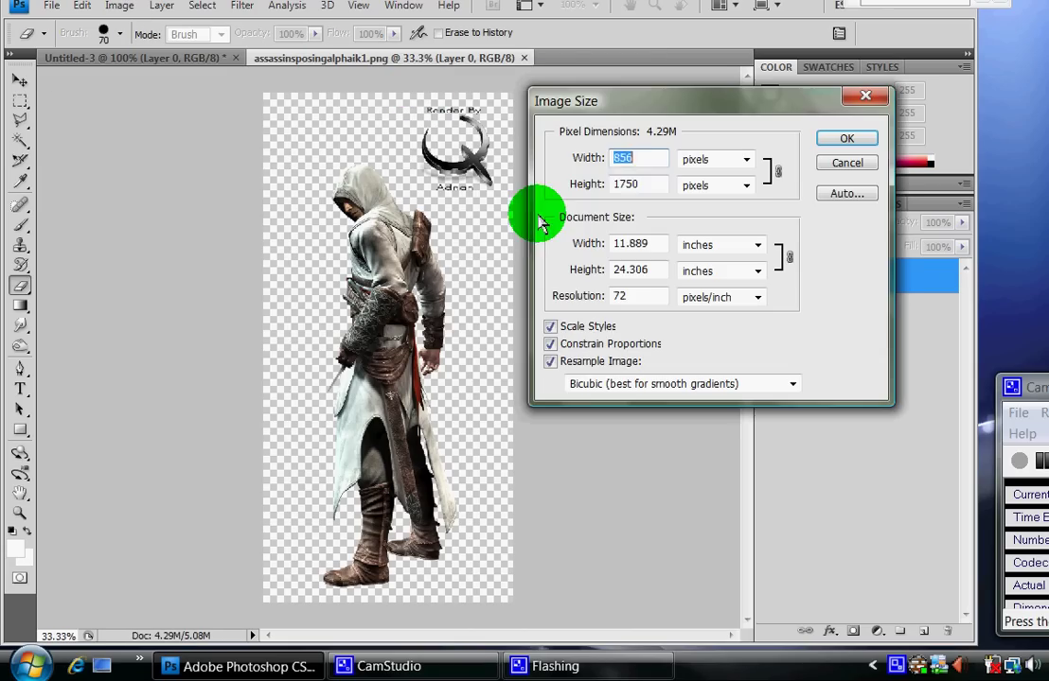
{"action": "left_click_drag", "start_coordinate": [638, 159], "coordinate": [587, 163]}
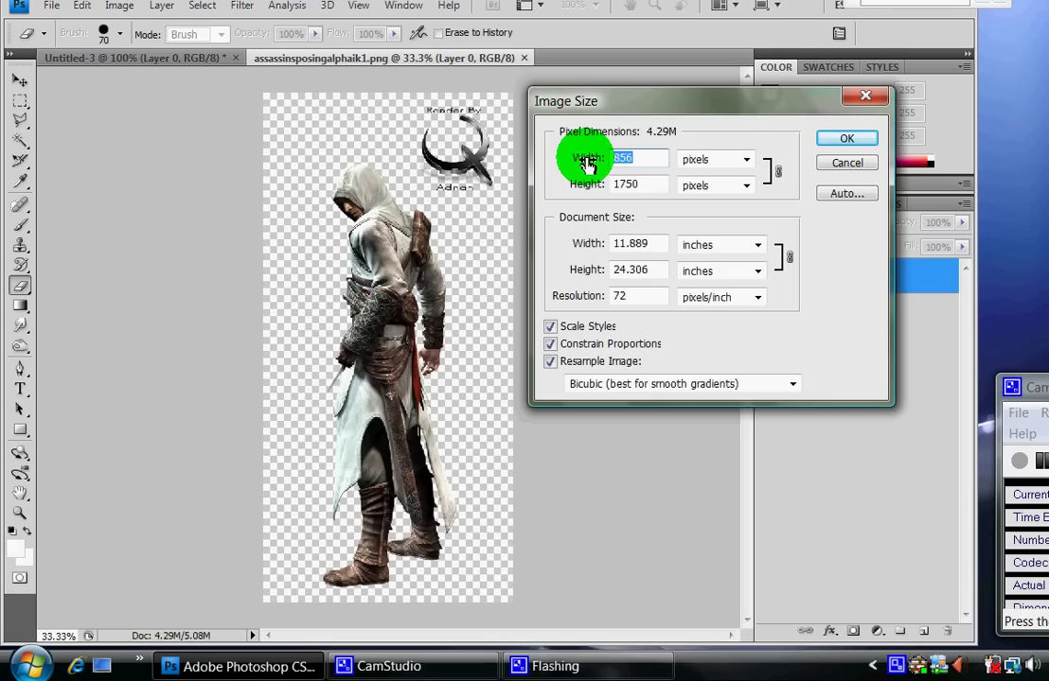
{"action": "type", "text": "500"}
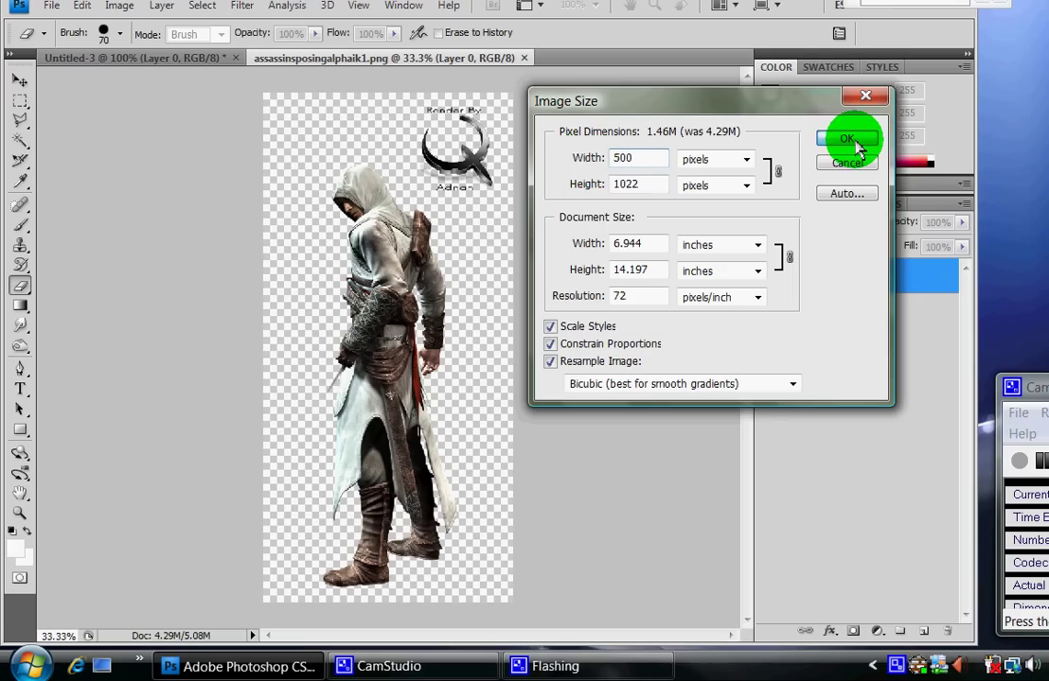
{"action": "left_click", "coordinate": [856, 144]}
Step: Select the assassin's hooded upper body with the Polygonal Lasso
{"action": "left_click", "coordinate": [21, 121]}
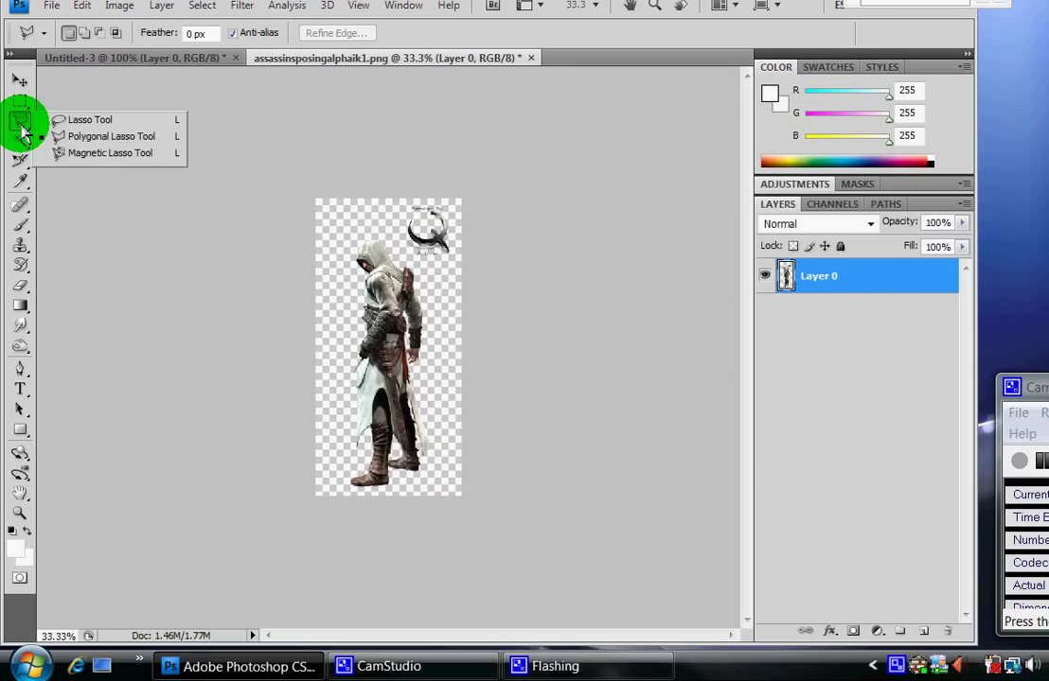
{"action": "left_click", "coordinate": [106, 138]}
{"action": "left_click", "coordinate": [347, 256]}
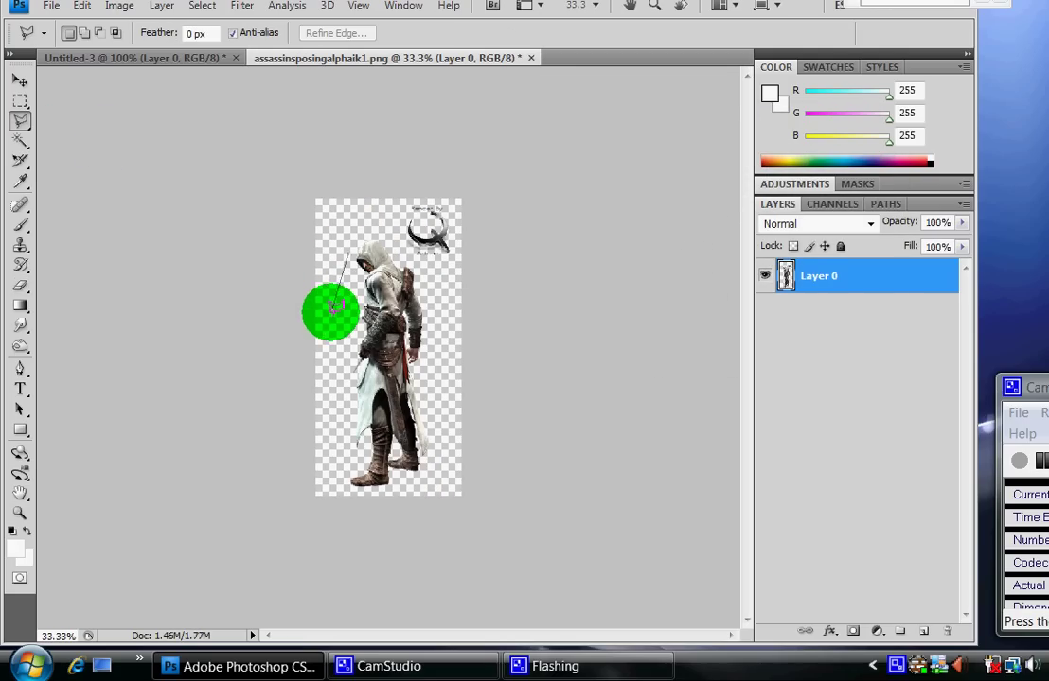
{"action": "left_click", "coordinate": [331, 313]}
{"action": "left_click", "coordinate": [454, 312]}
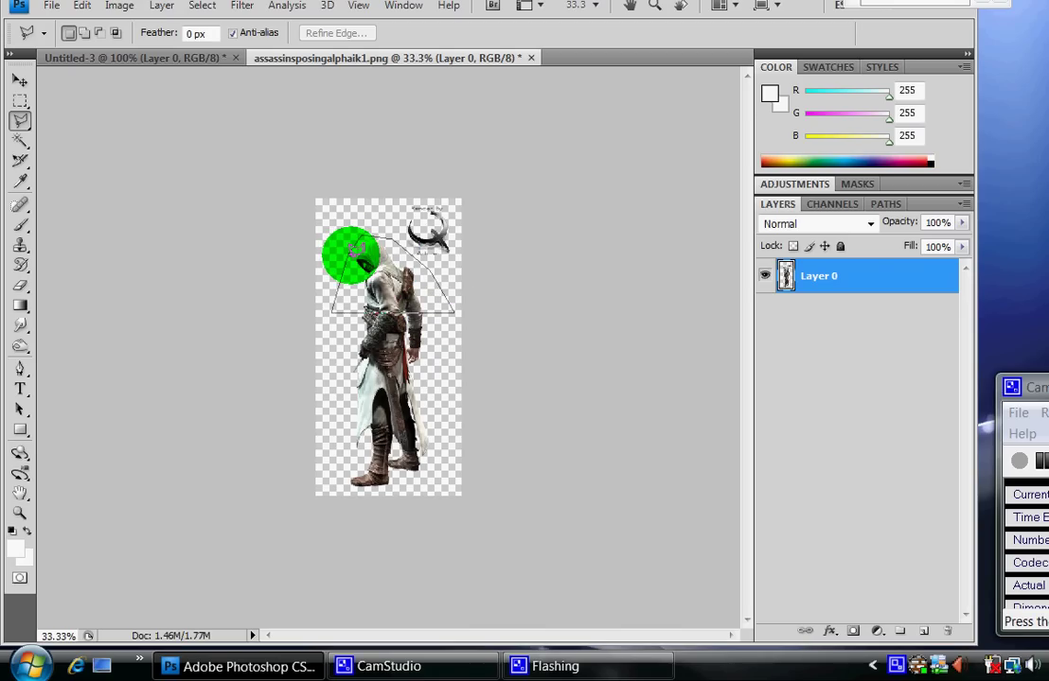
Step: Copy the selection, paste it into Untitled-3 as Layer 1, and shift it up-right
{"action": "left_click", "coordinate": [82, 6]}
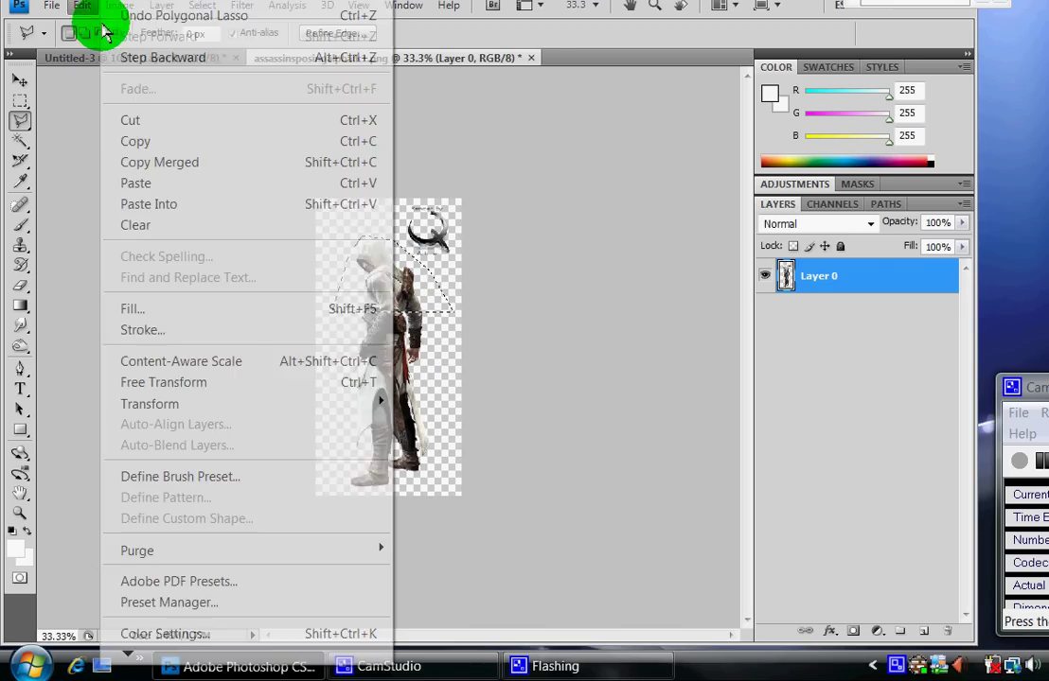
{"action": "left_click", "coordinate": [154, 142]}
{"action": "left_click", "coordinate": [105, 57]}
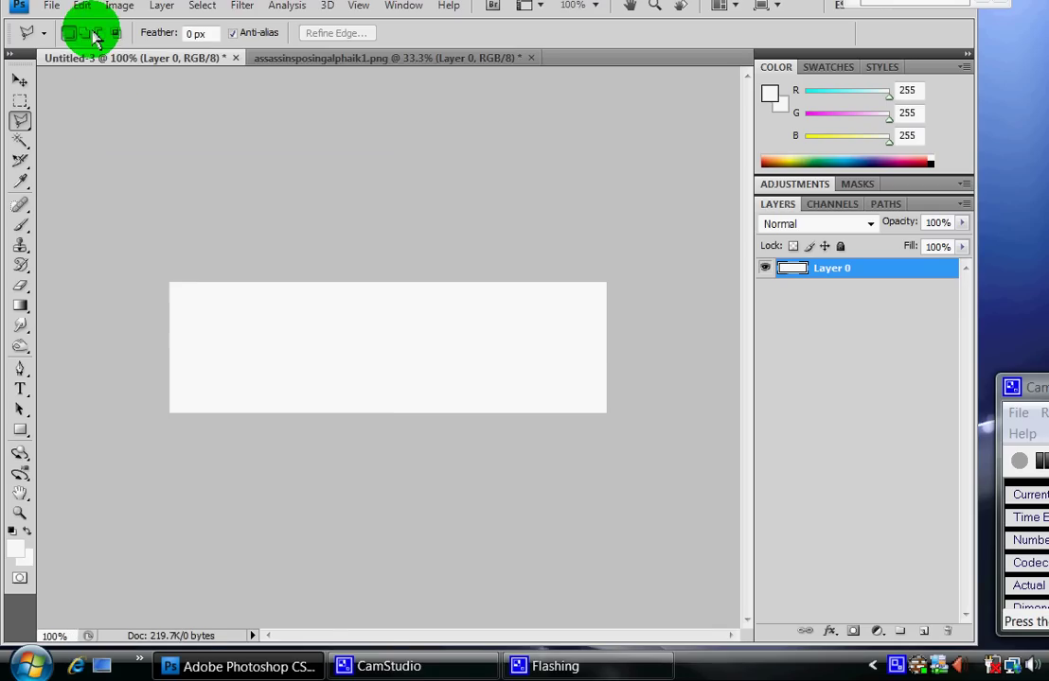
{"action": "left_click", "coordinate": [83, 6]}
{"action": "left_click", "coordinate": [153, 178]}
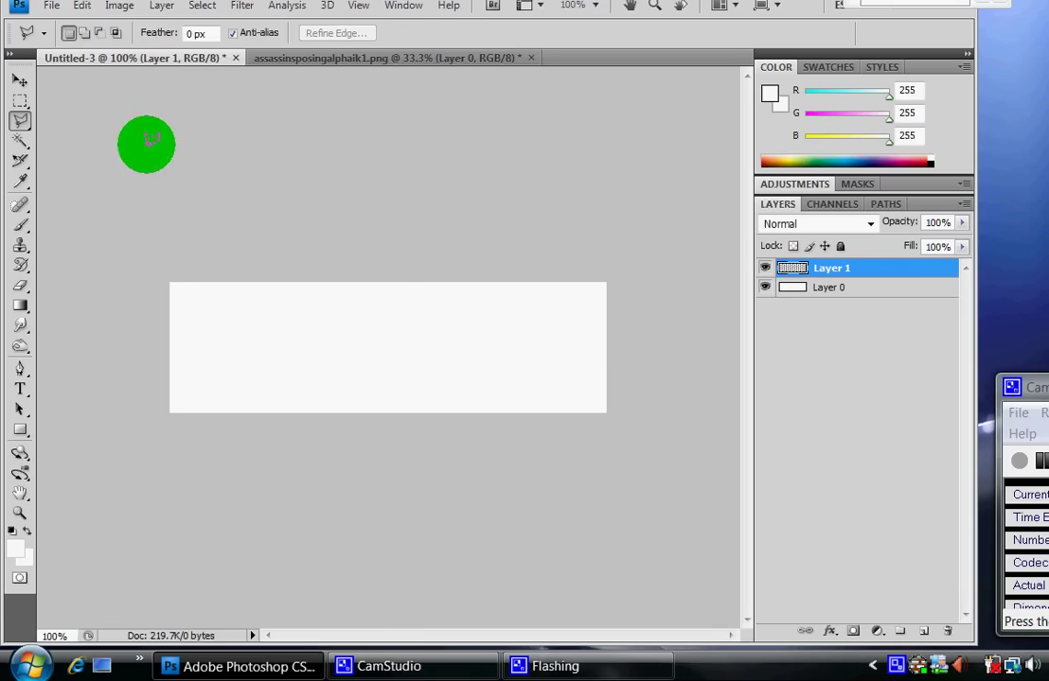
{"action": "left_click", "coordinate": [19, 82]}
{"action": "left_click_drag", "start_coordinate": [351, 351], "coordinate": [365, 328]}
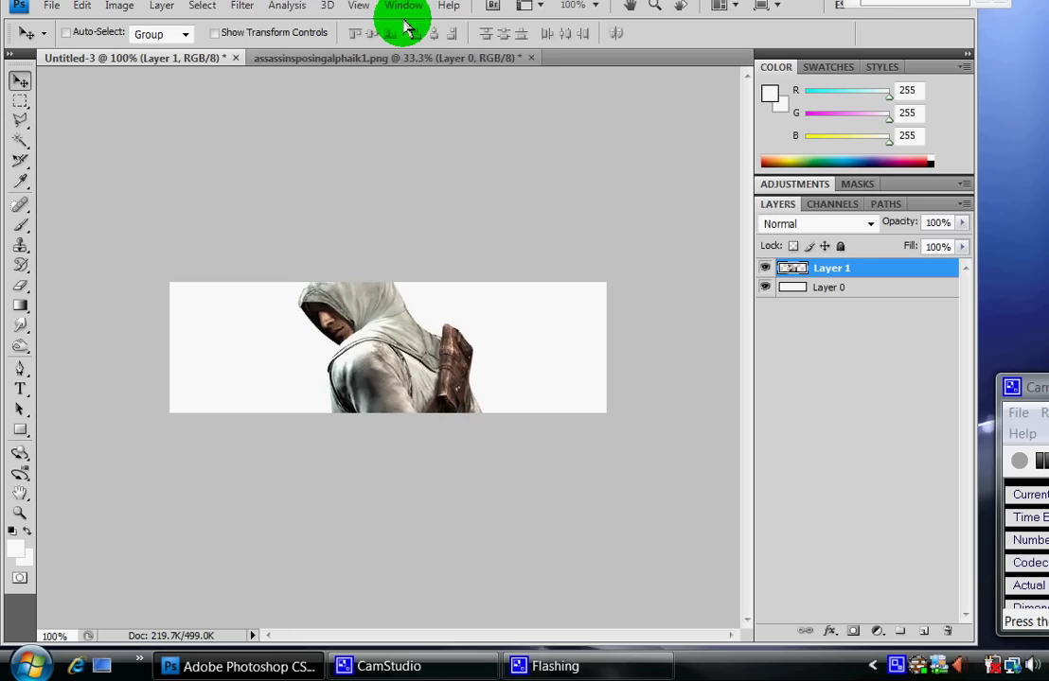
Step: Fill Layer 0 with black Hard Light gradients at 90% opacity until near-black
{"action": "left_click", "coordinate": [878, 291]}
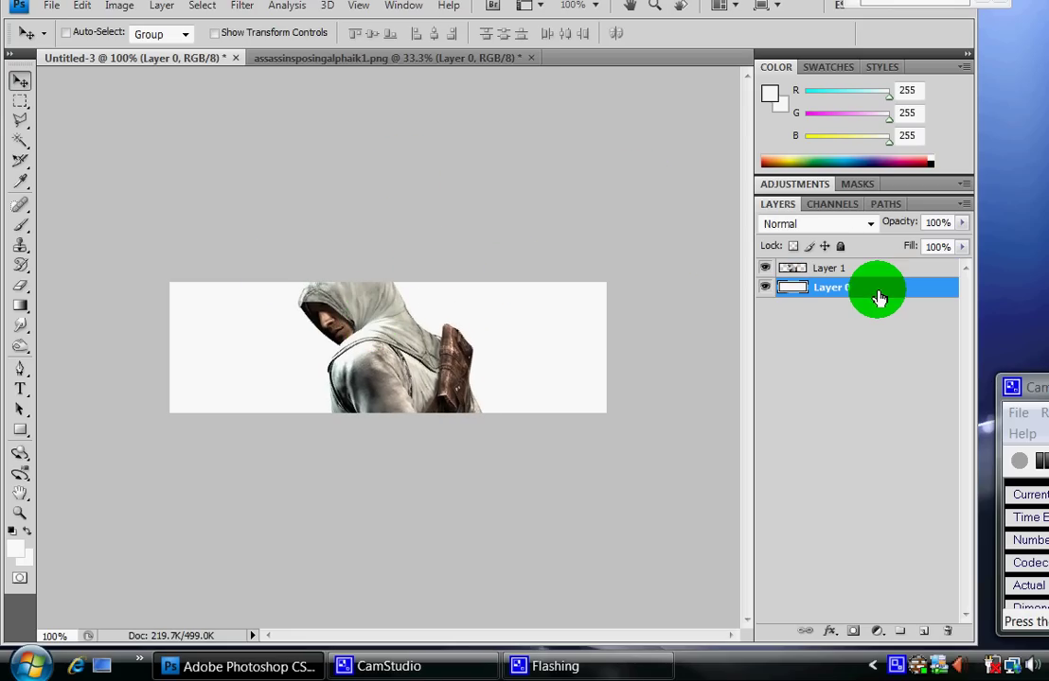
{"action": "left_click", "coordinate": [21, 305]}
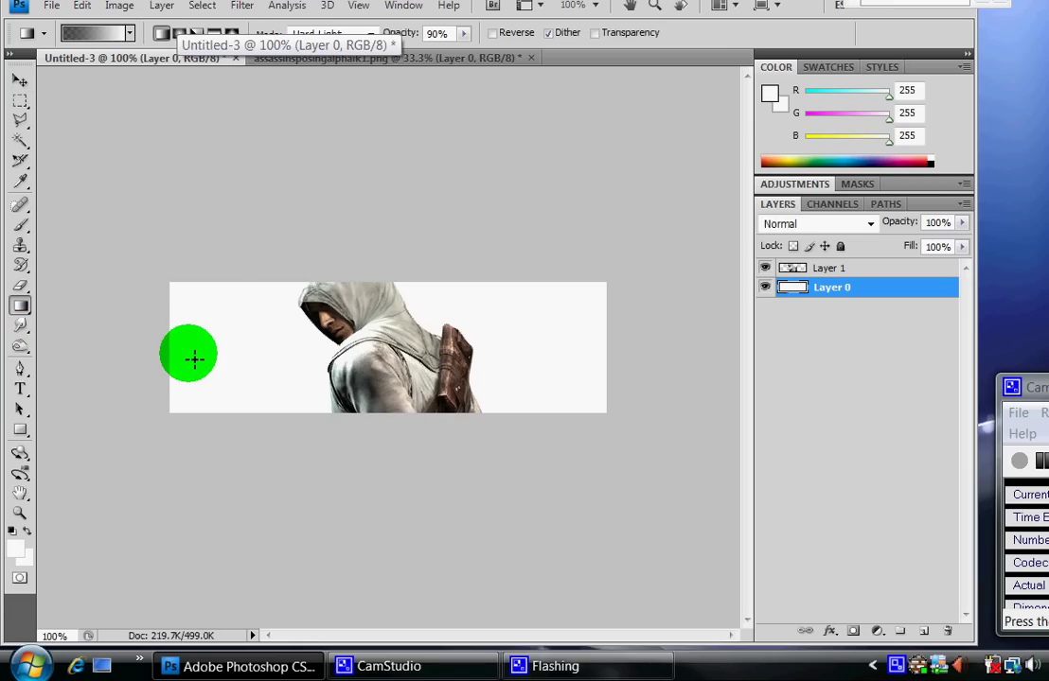
{"action": "left_click_drag", "start_coordinate": [198, 350], "coordinate": [705, 341]}
{"action": "mouse_move", "coordinate": [451, 294]}
{"action": "left_mouse_down"}
{"action": "mouse_move", "coordinate": [466, 380]}
{"action": "mouse_move", "coordinate": [466, 212]}
{"action": "mouse_move", "coordinate": [471, 354]}
{"action": "mouse_move", "coordinate": [638, 349]}
{"action": "left_mouse_up"}
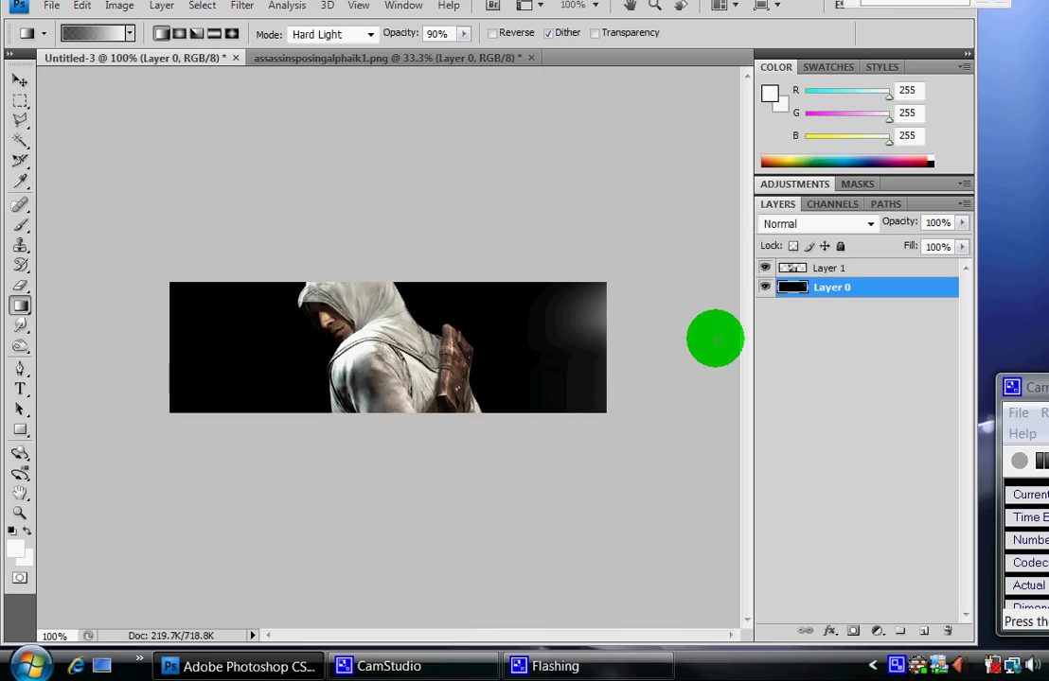
{"action": "left_click_drag", "start_coordinate": [714, 337], "coordinate": [627, 336]}
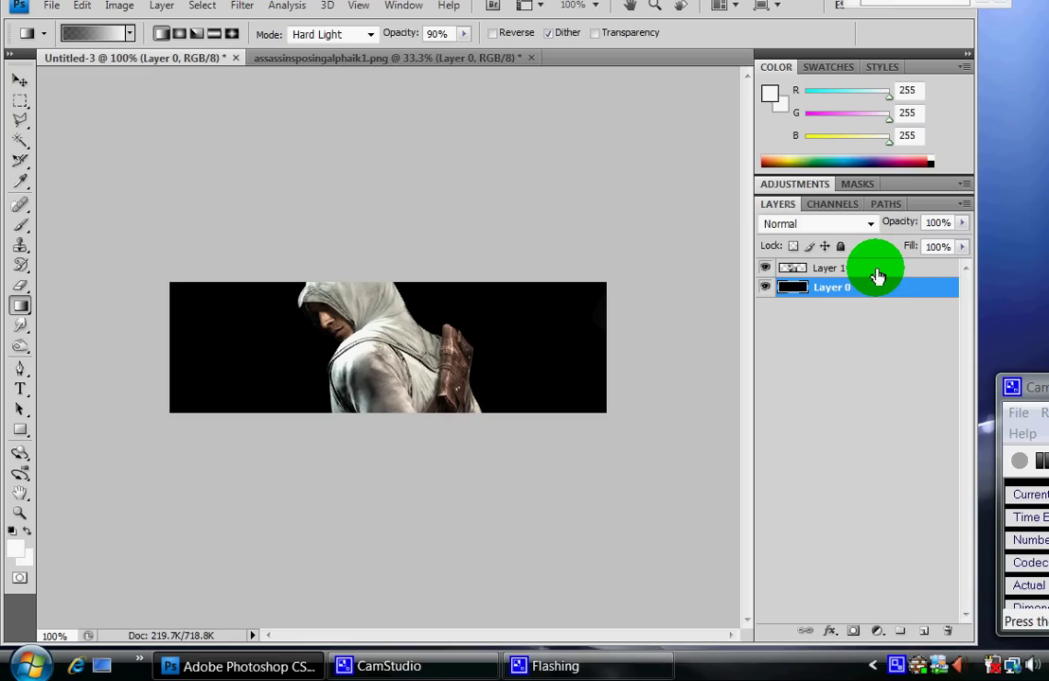
Step: Add a new empty layer, Layer 2
{"action": "left_click", "coordinate": [163, 6]}
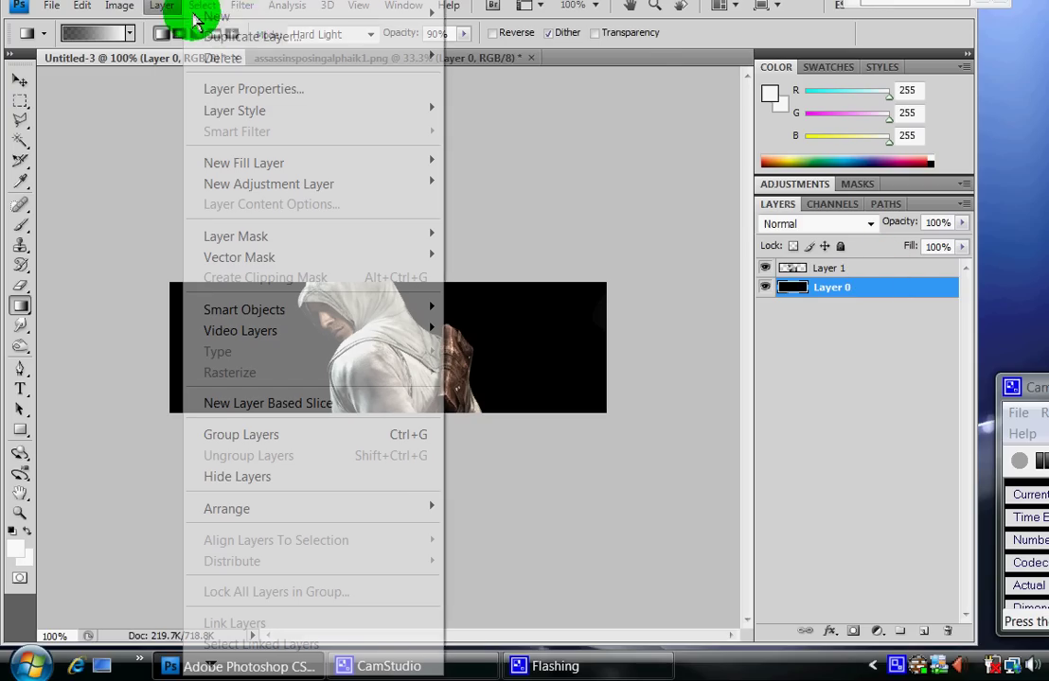
{"action": "mouse_move", "coordinate": [303, 16]}
{"action": "left_click", "coordinate": [464, 15]}
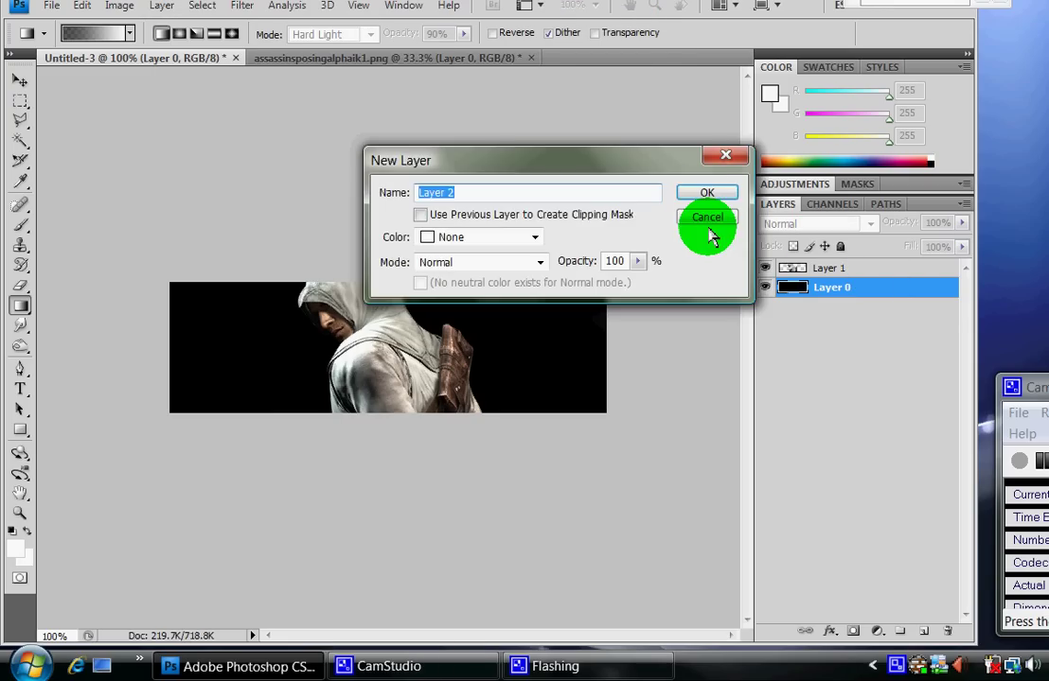
{"action": "left_click", "coordinate": [705, 194]}
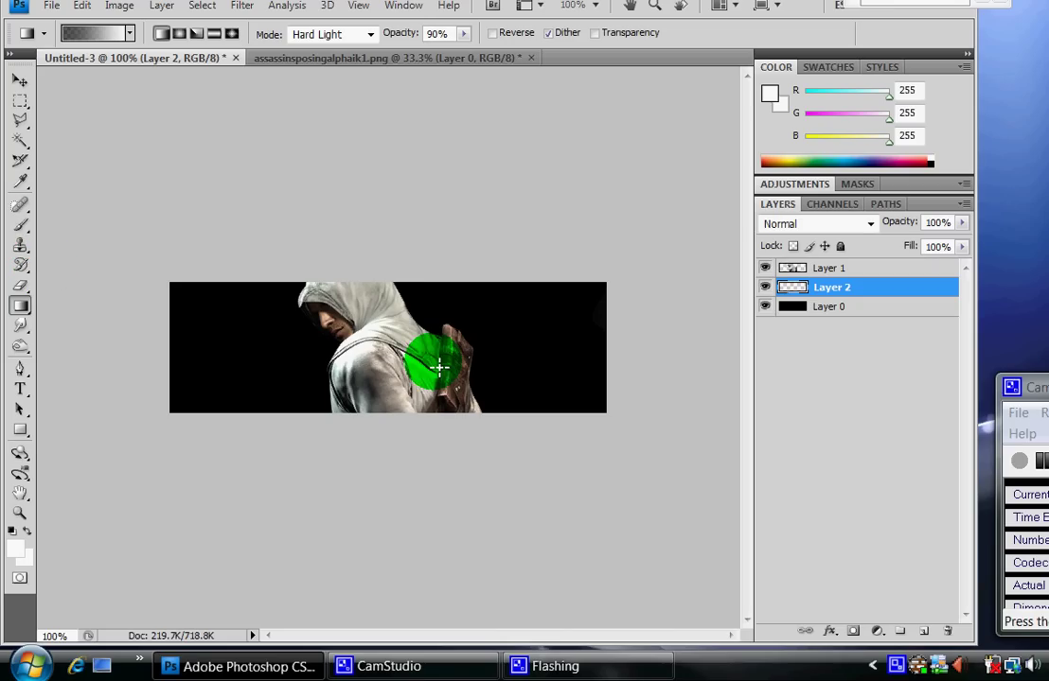
Step: Paint soft white wavy streaks across the banner with a 50% flow brush
{"action": "left_click", "coordinate": [23, 227]}
{"action": "left_click", "coordinate": [98, 227]}
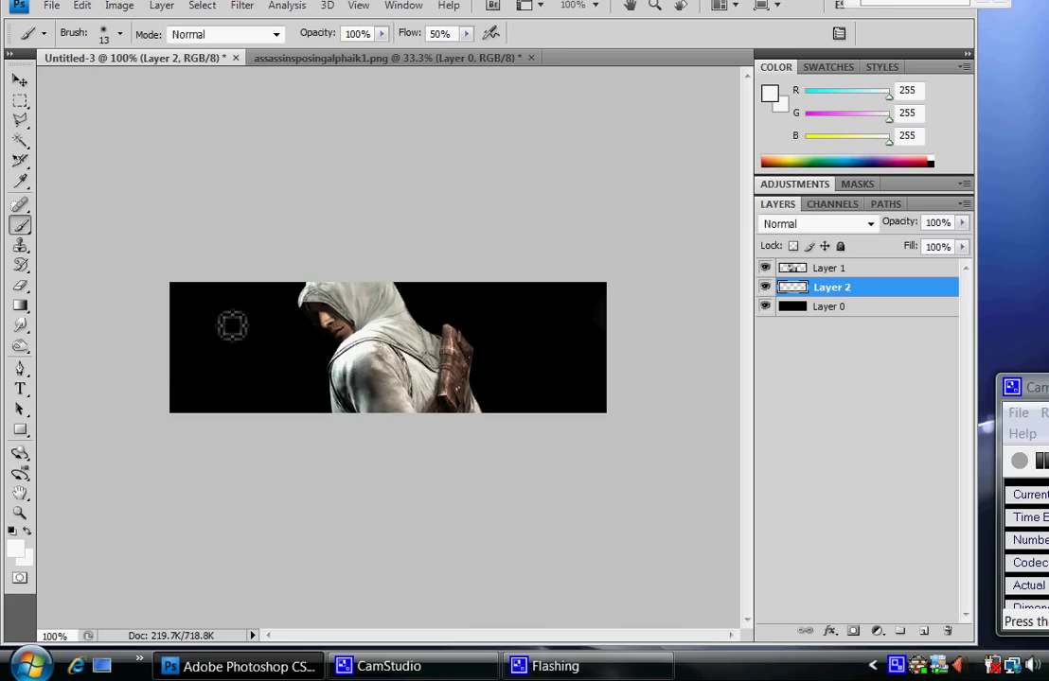
{"action": "mouse_move", "coordinate": [178, 364]}
{"action": "left_mouse_down"}
{"action": "mouse_move", "coordinate": [265, 336]}
{"action": "mouse_move", "coordinate": [407, 361]}
{"action": "mouse_move", "coordinate": [497, 342]}
{"action": "mouse_move", "coordinate": [615, 344]}
{"action": "mouse_move", "coordinate": [198, 321]}
{"action": "mouse_move", "coordinate": [333, 365]}
{"action": "mouse_move", "coordinate": [423, 328]}
{"action": "left_mouse_up"}
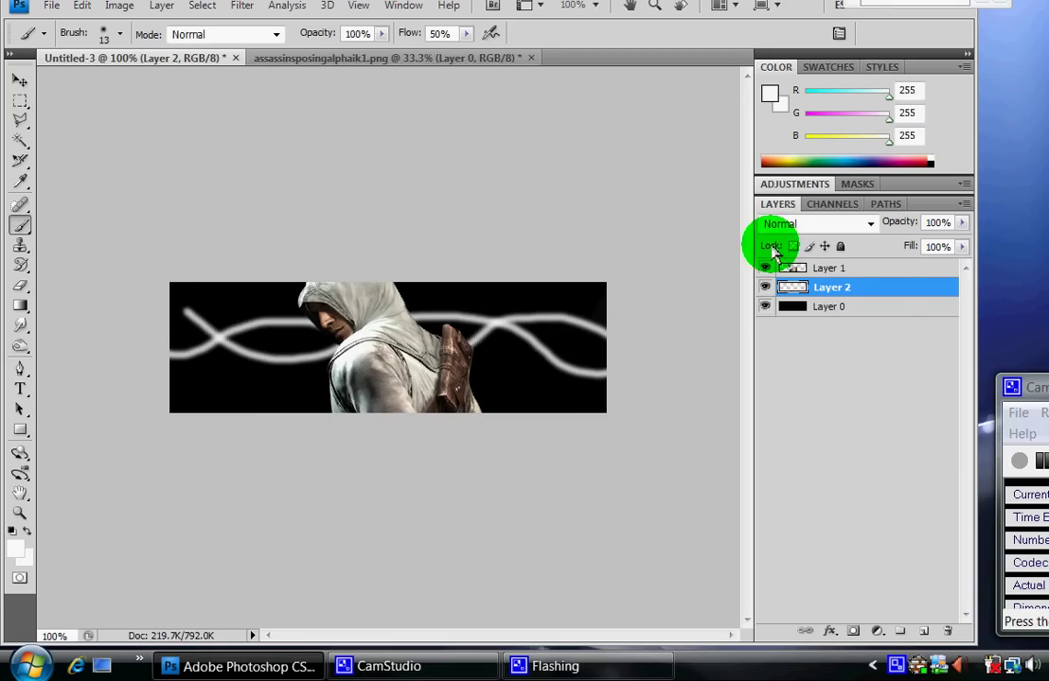
Step: Apply a Medium-size Ripple distortion to the white streaks on Layer 2
{"action": "left_click", "coordinate": [242, 7]}
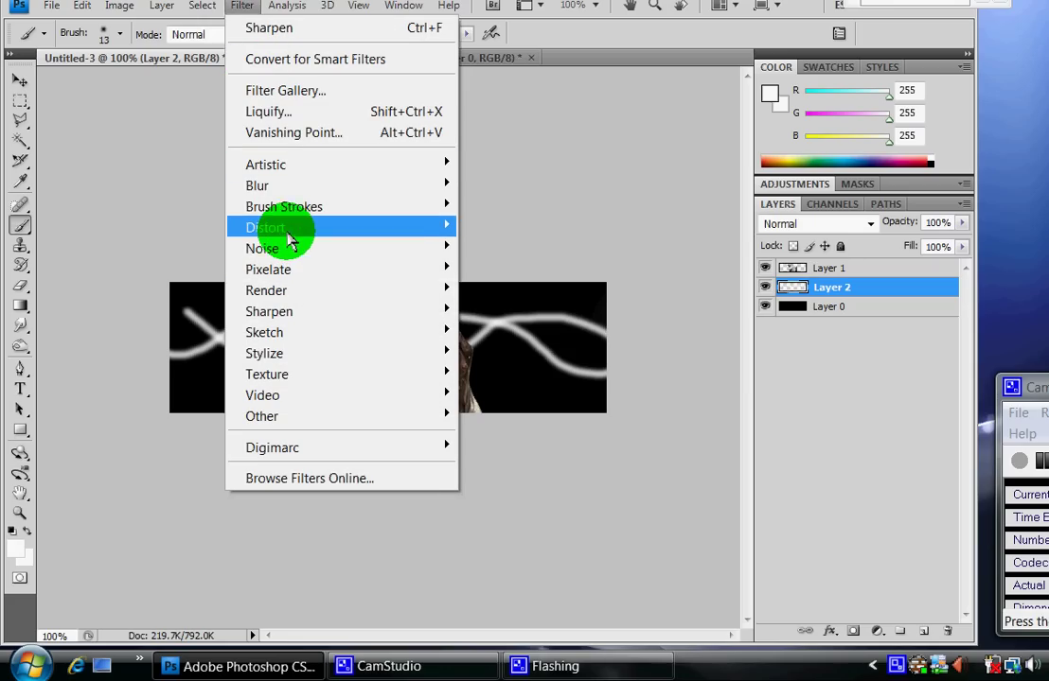
{"action": "mouse_move", "coordinate": [286, 229]}
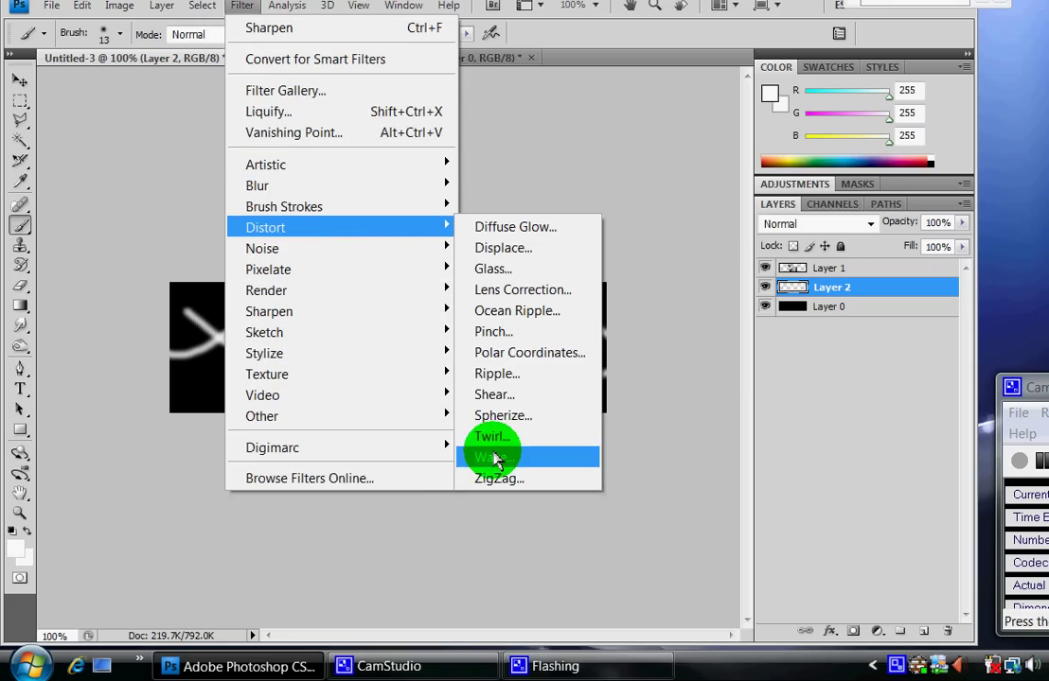
{"action": "left_click", "coordinate": [518, 375]}
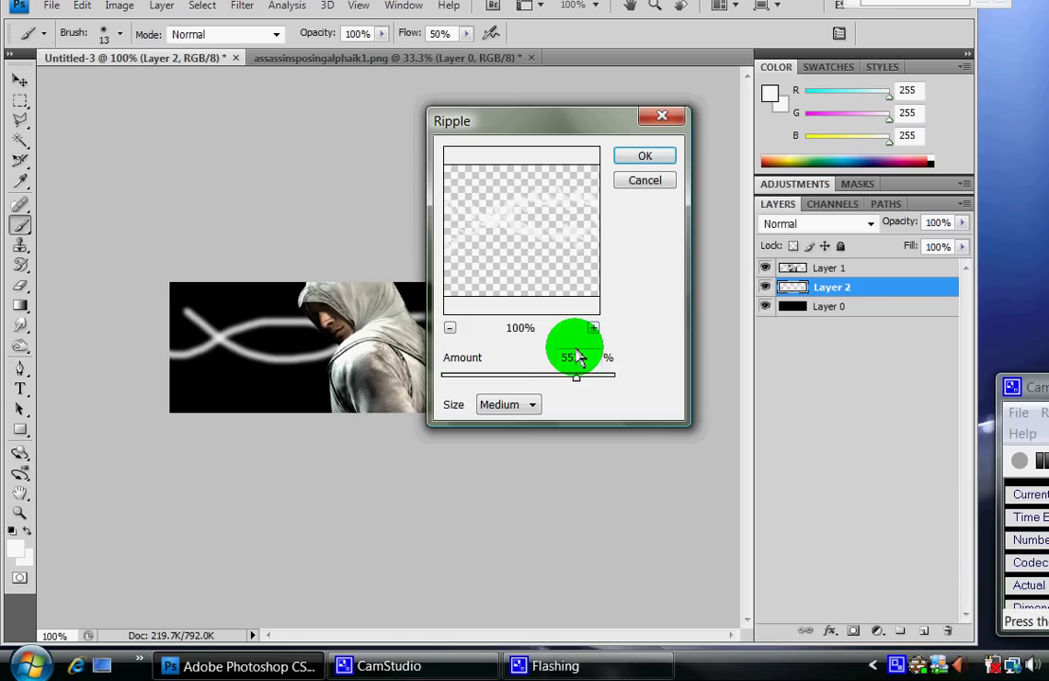
{"action": "left_click", "coordinate": [581, 379]}
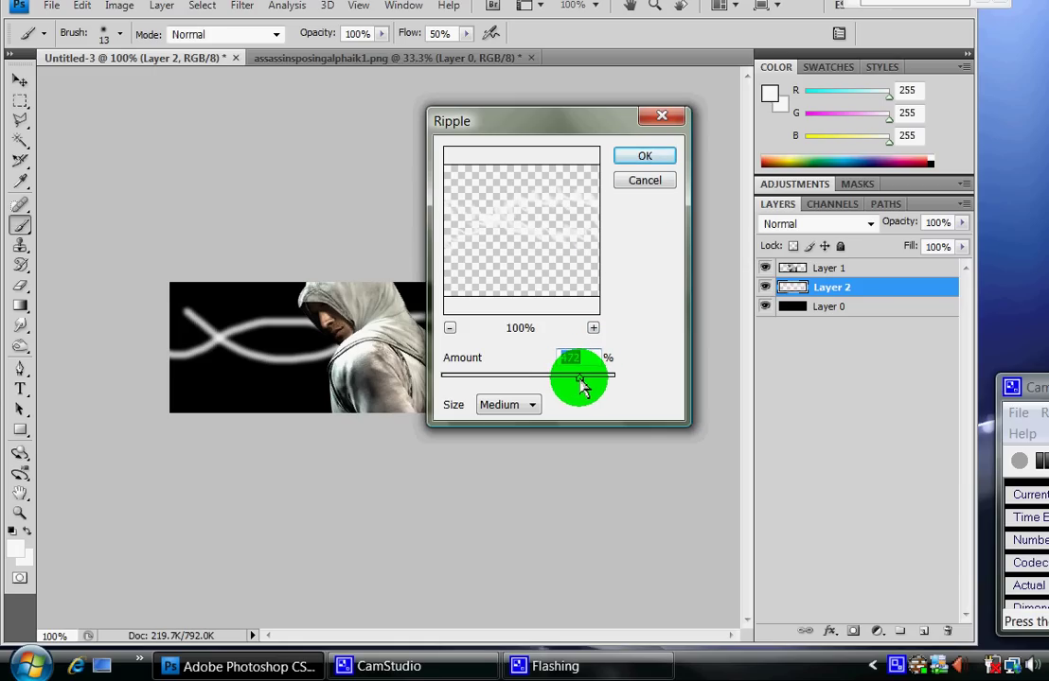
{"action": "left_click", "coordinate": [636, 159]}
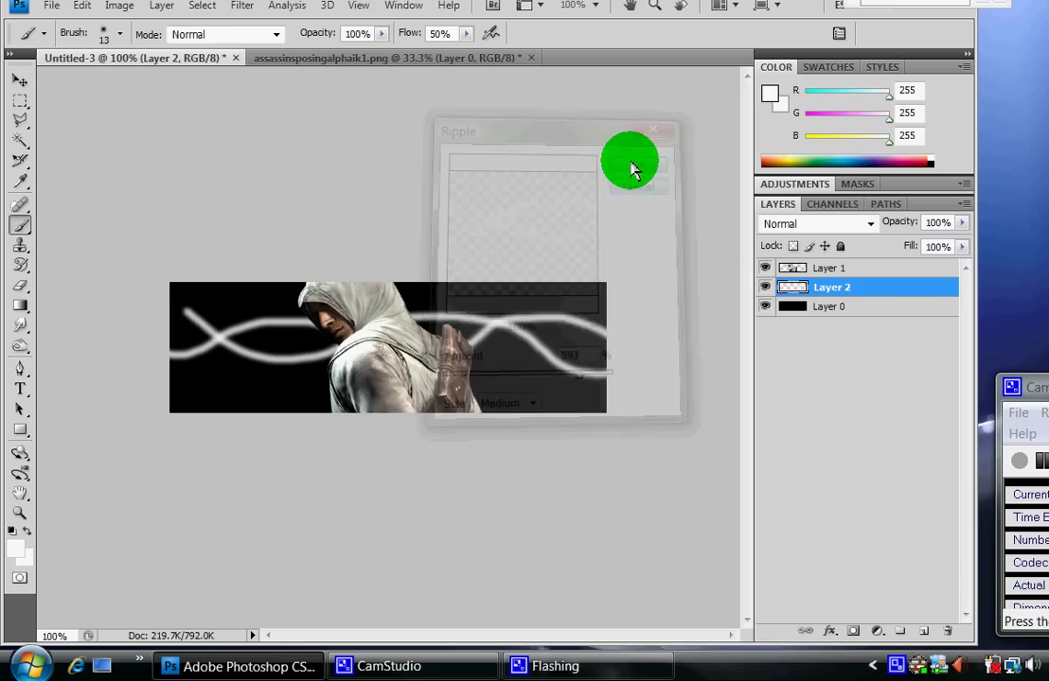
Step: Apply a Sine-type Wave distortion with 5 generators to the Layer 2 streaks
{"action": "left_click", "coordinate": [246, 6]}
{"action": "mouse_move", "coordinate": [461, 231]}
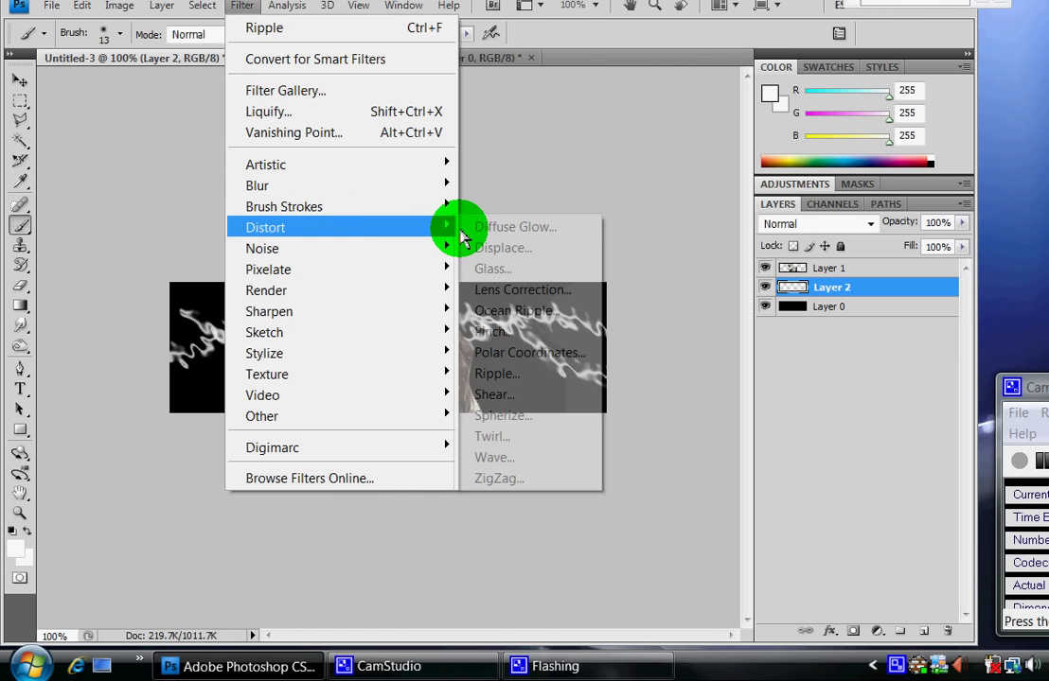
{"action": "left_click", "coordinate": [501, 457]}
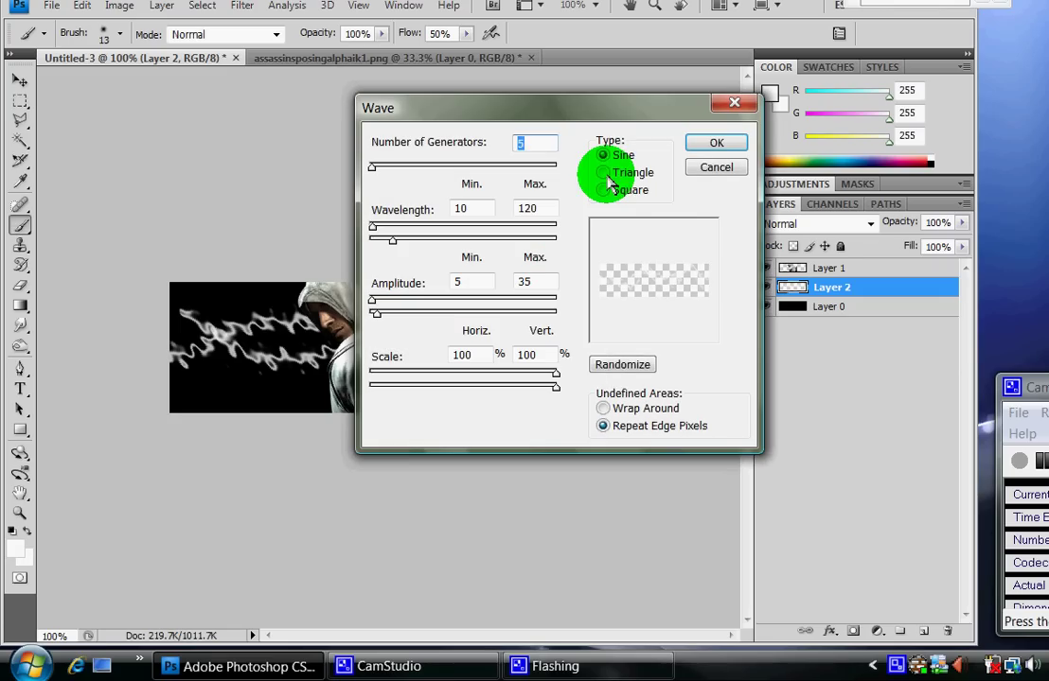
{"action": "left_click", "coordinate": [605, 174]}
{"action": "left_click", "coordinate": [603, 154]}
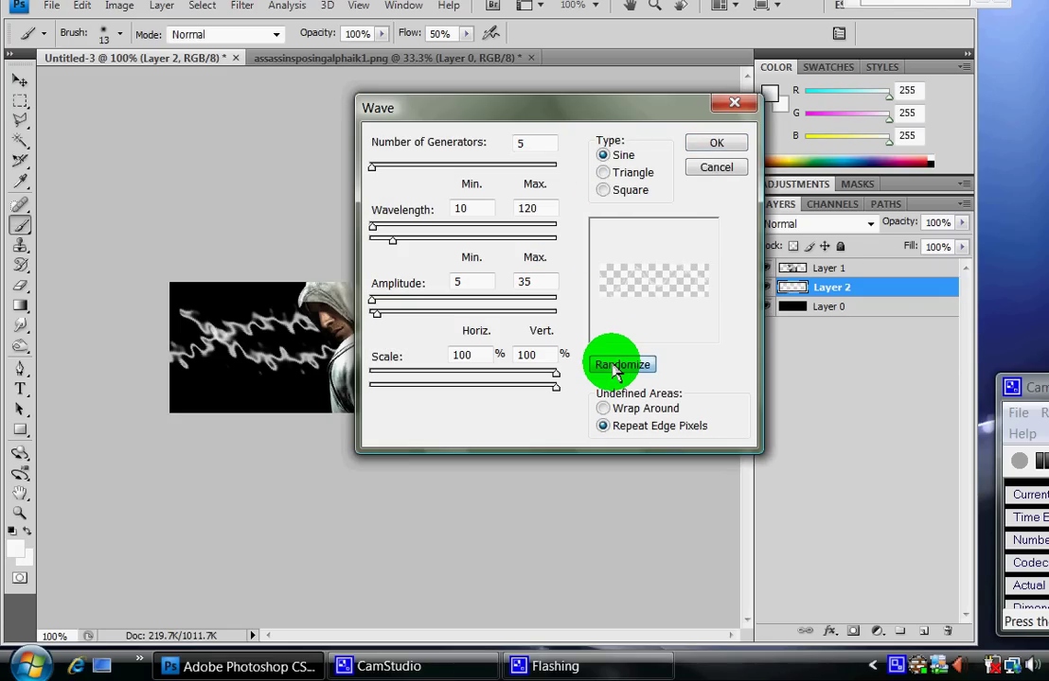
{"action": "left_click", "coordinate": [700, 144]}
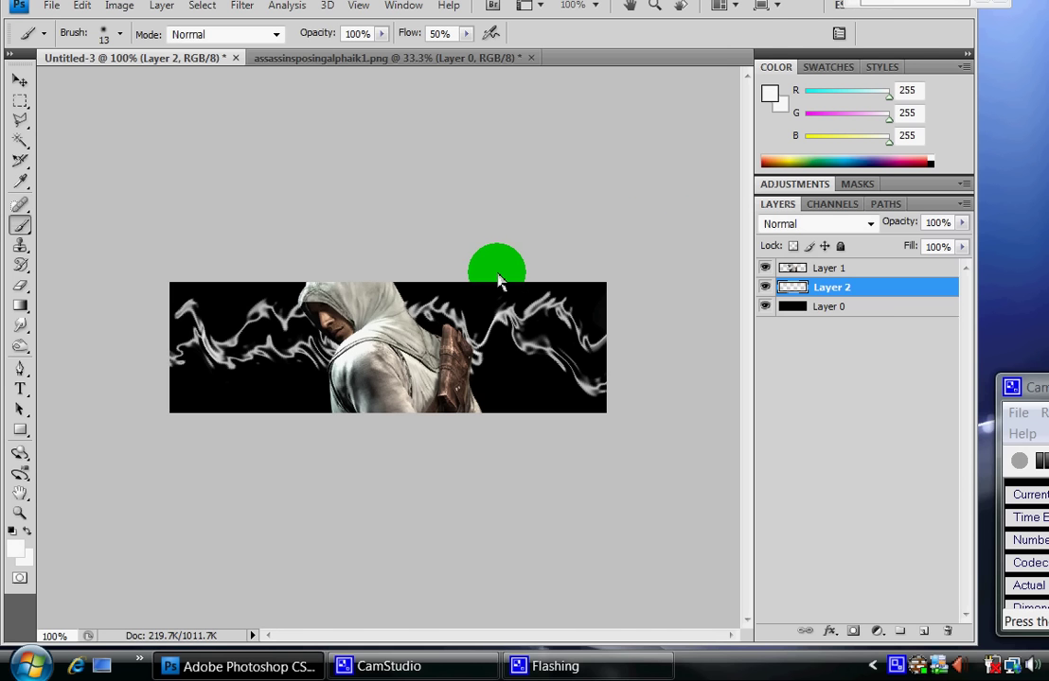
Step: Open the fractal image Apophysis-070407-13433.png
{"action": "left_click", "coordinate": [47, 12]}
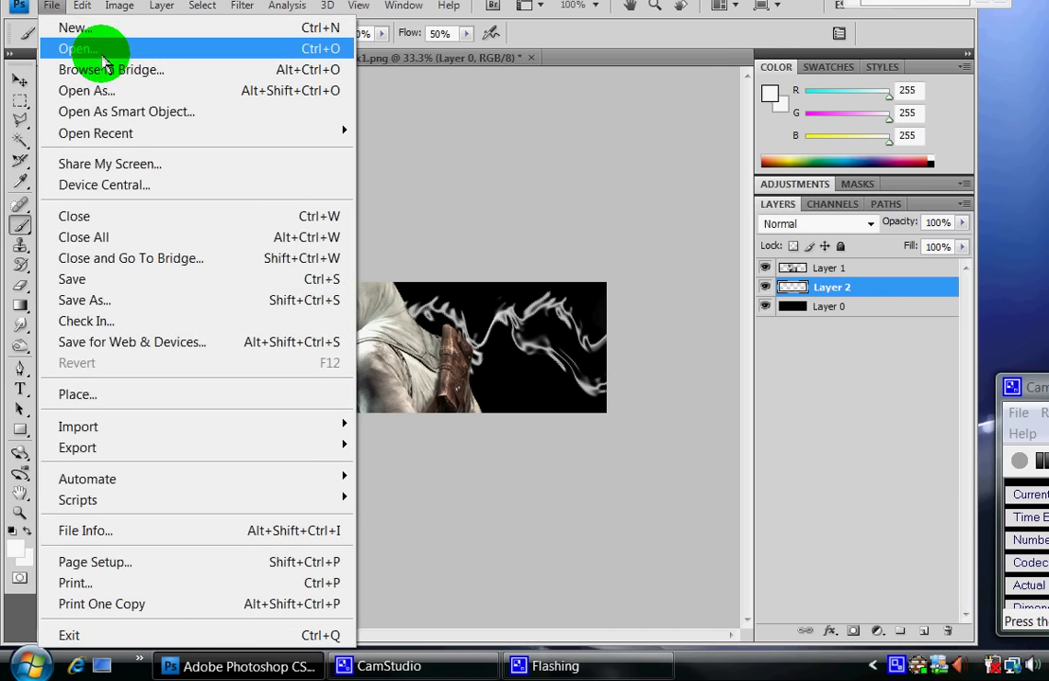
{"action": "left_click", "coordinate": [94, 45]}
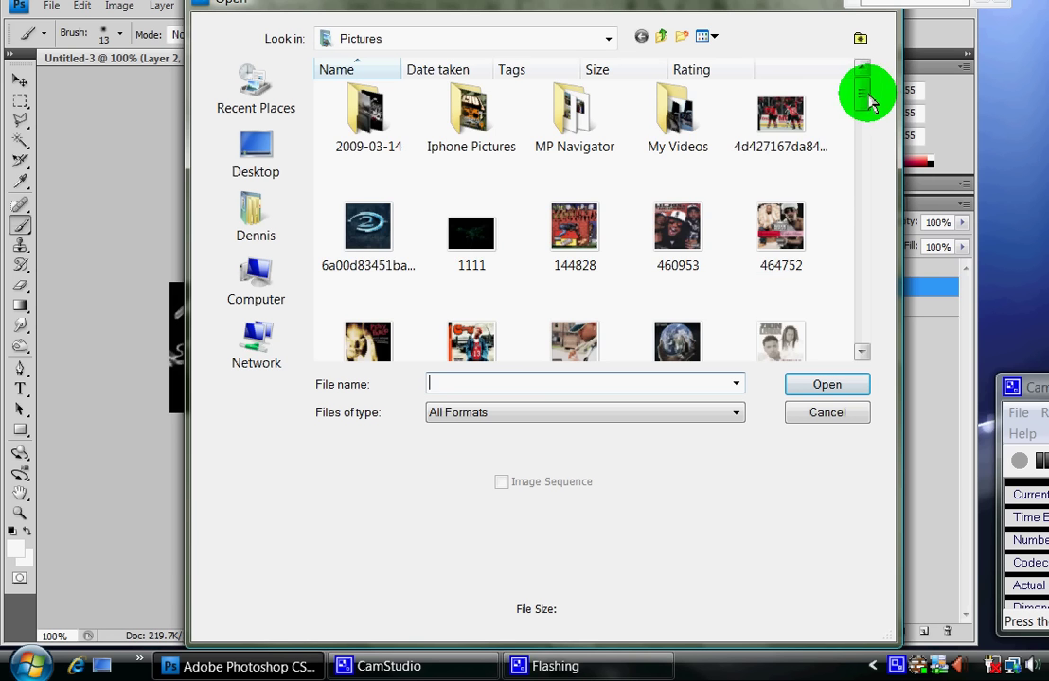
{"action": "left_click_drag", "start_coordinate": [863, 98], "coordinate": [863, 168]}
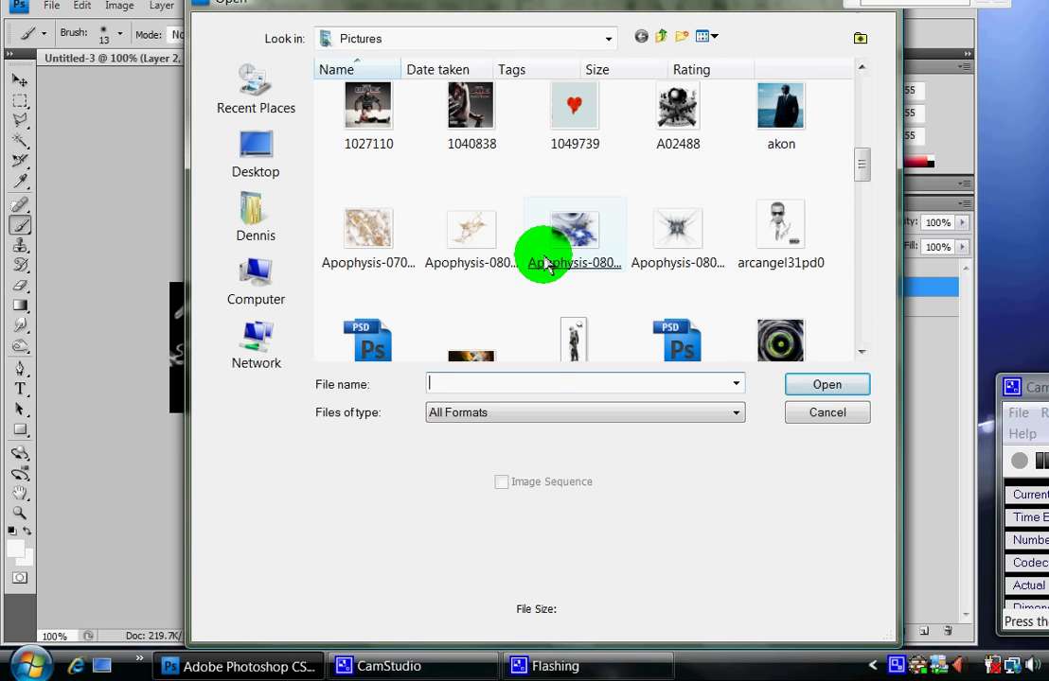
{"action": "left_click", "coordinate": [393, 263]}
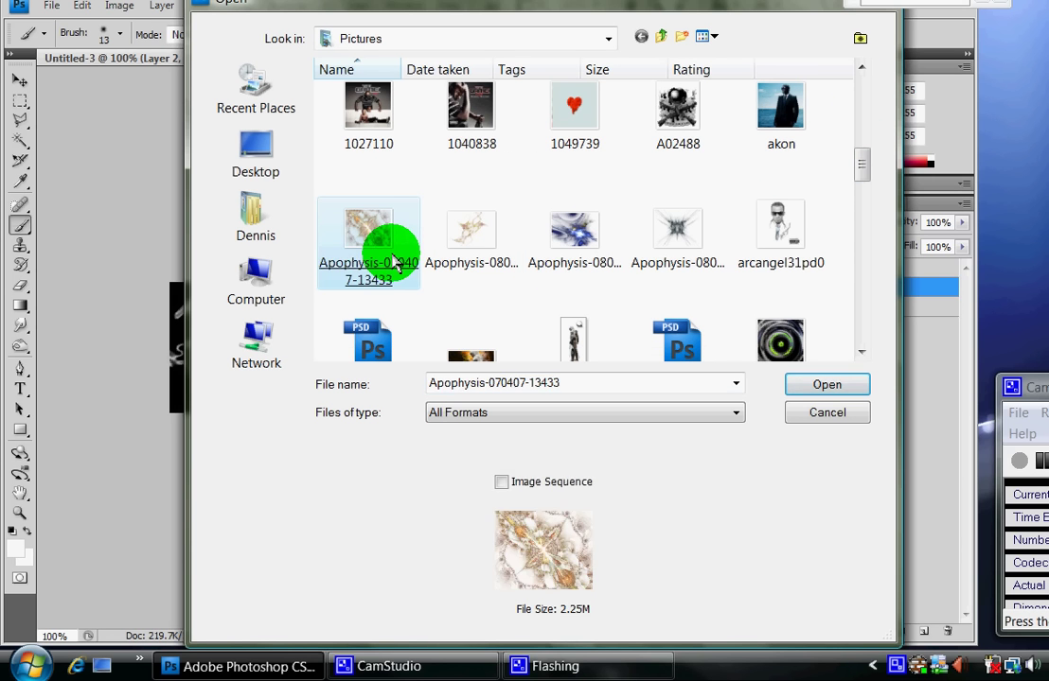
{"action": "double_click", "coordinate": [393, 263]}
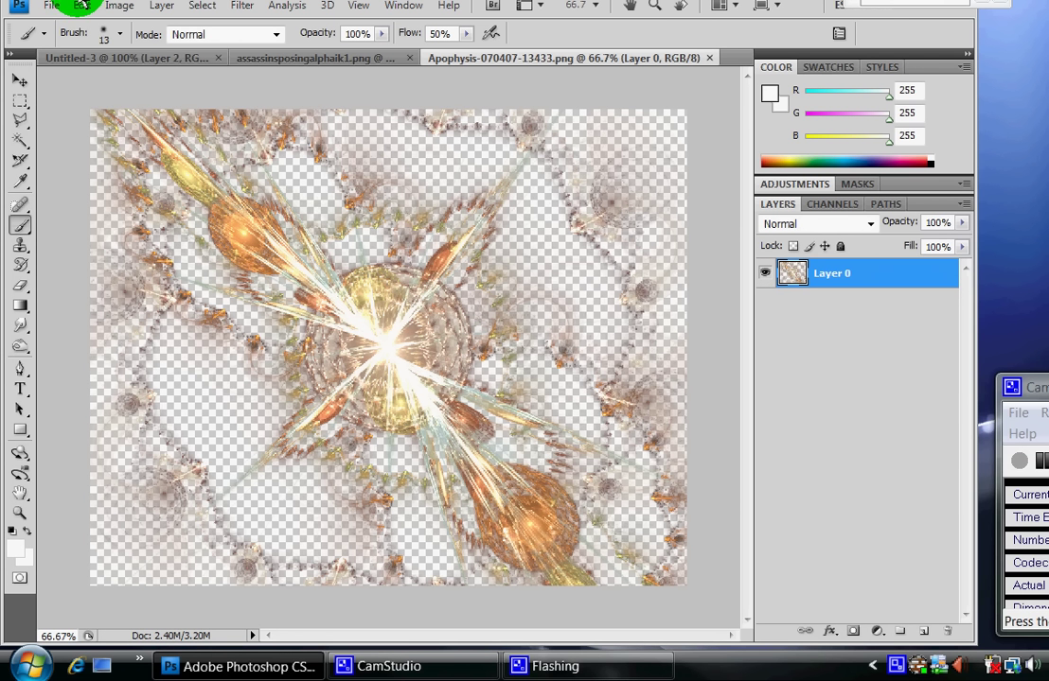
Step: Shrink the fractal from 1024 × 819 to 924 × 739 pixels
{"action": "left_click", "coordinate": [119, 6]}
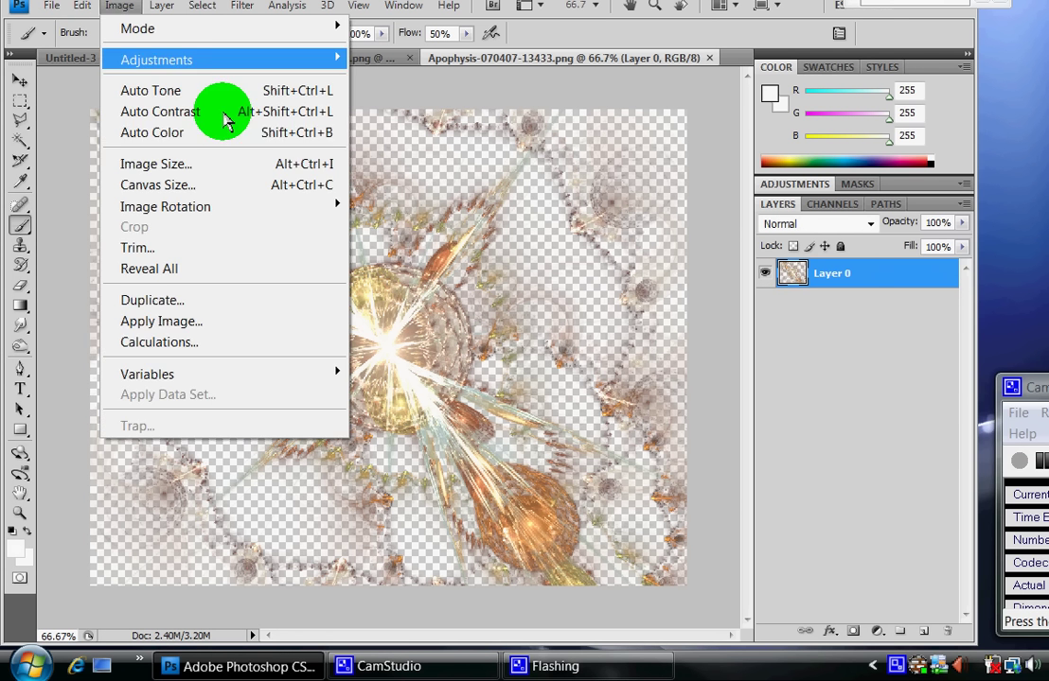
{"action": "left_click", "coordinate": [180, 162]}
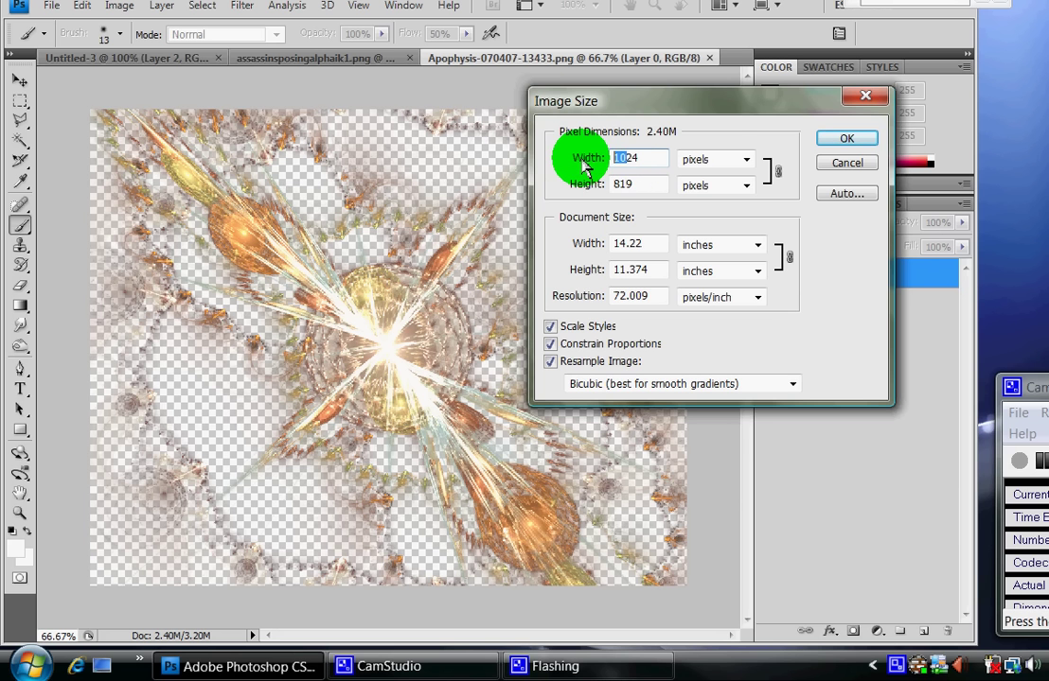
{"action": "left_click", "coordinate": [846, 141]}
{"action": "left_click_drag", "start_coordinate": [20, 120], "coordinate": [95, 134]}
Step: Draw a six-corner polygon selection around the upper part of the fractal
{"action": "left_click", "coordinate": [142, 208]}
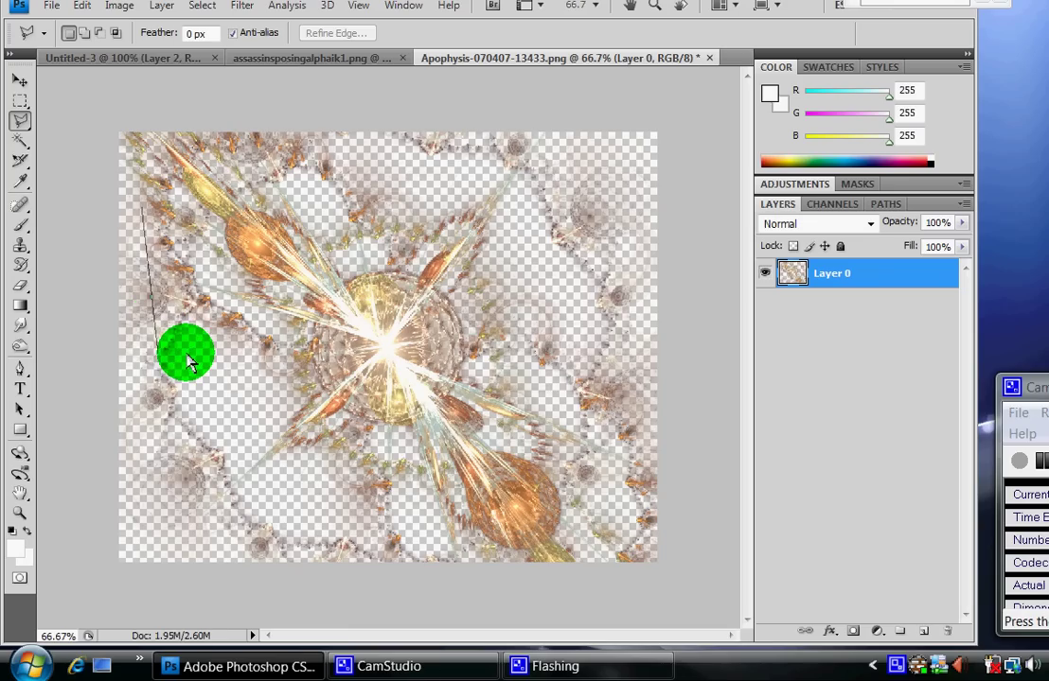
{"action": "left_click", "coordinate": [158, 352]}
{"action": "left_click", "coordinate": [584, 348]}
{"action": "left_click", "coordinate": [638, 220]}
{"action": "left_click", "coordinate": [571, 143]}
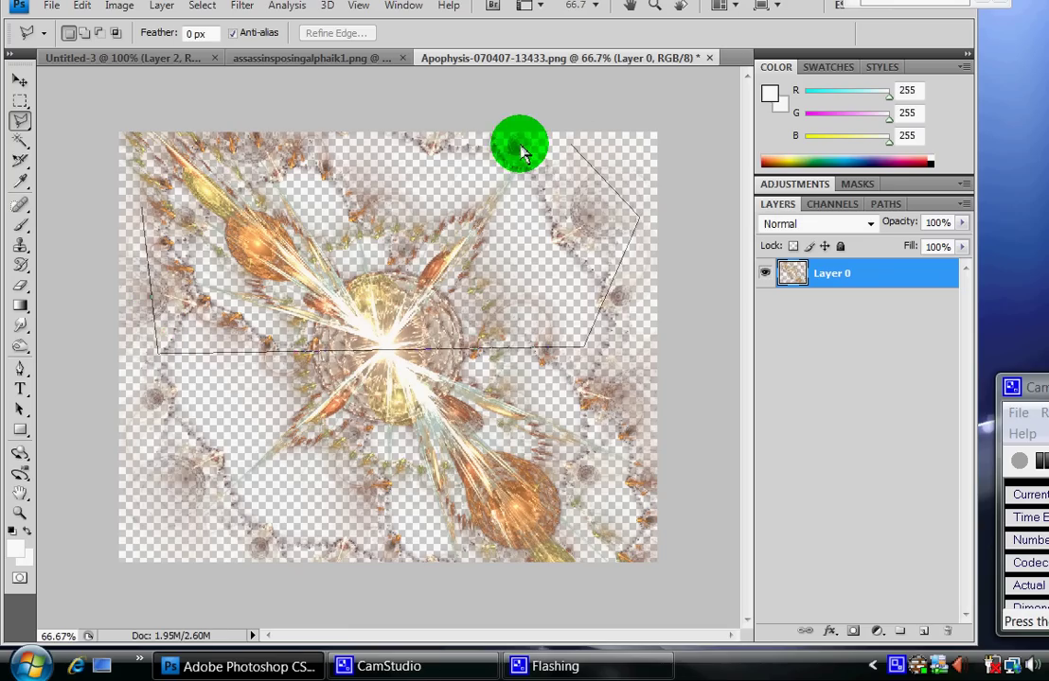
{"action": "left_click", "coordinate": [169, 141]}
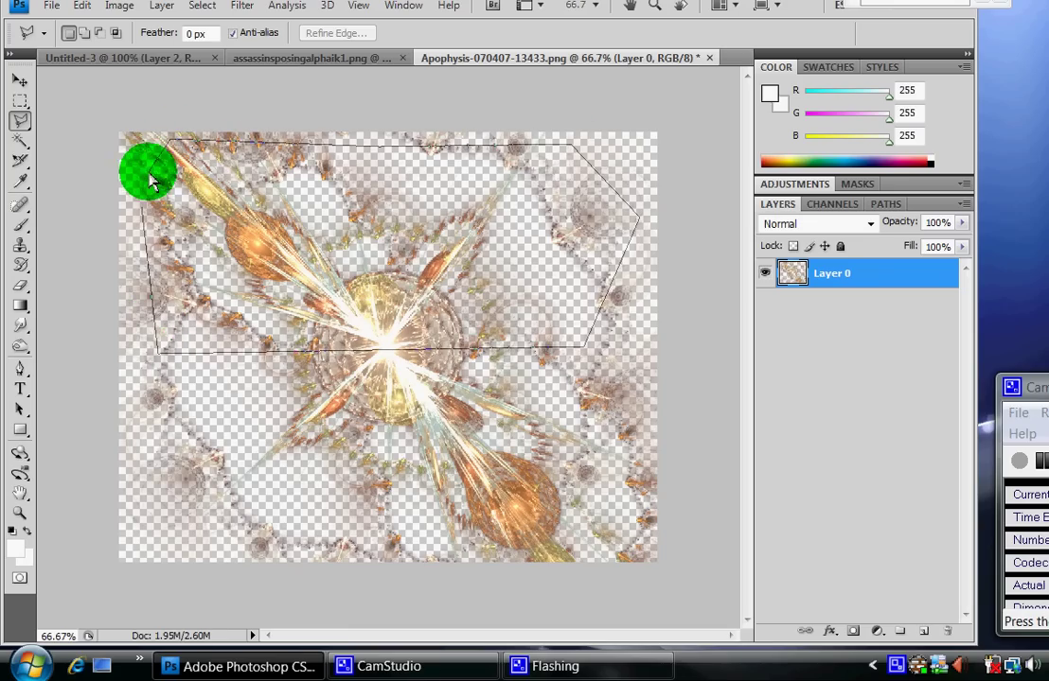
{"action": "left_click", "coordinate": [147, 182]}
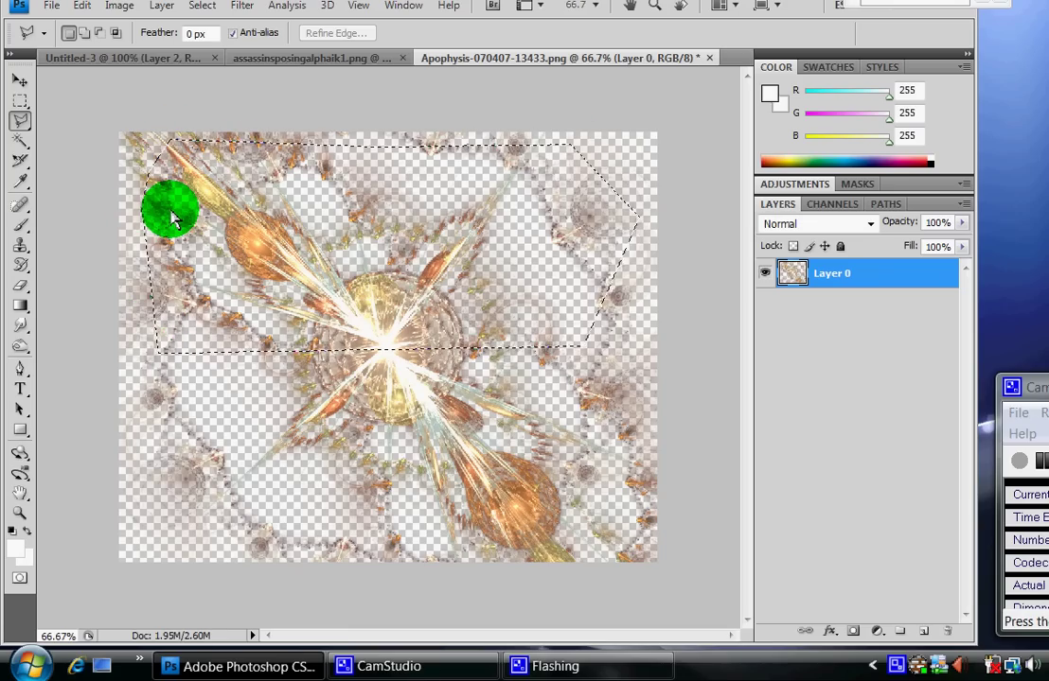
Step: Copy the selected fractal and paste it into the Untitled-3 banner as Layer 3
{"action": "left_click", "coordinate": [83, 6]}
{"action": "left_click", "coordinate": [150, 142]}
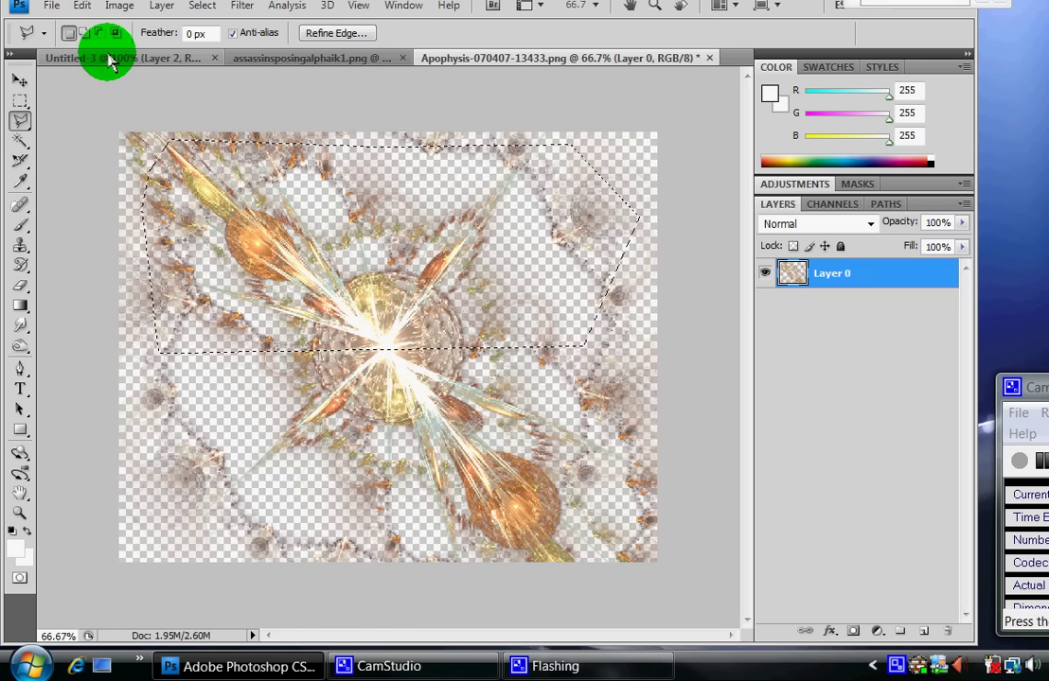
{"action": "left_click", "coordinate": [105, 55]}
{"action": "left_click", "coordinate": [54, 8]}
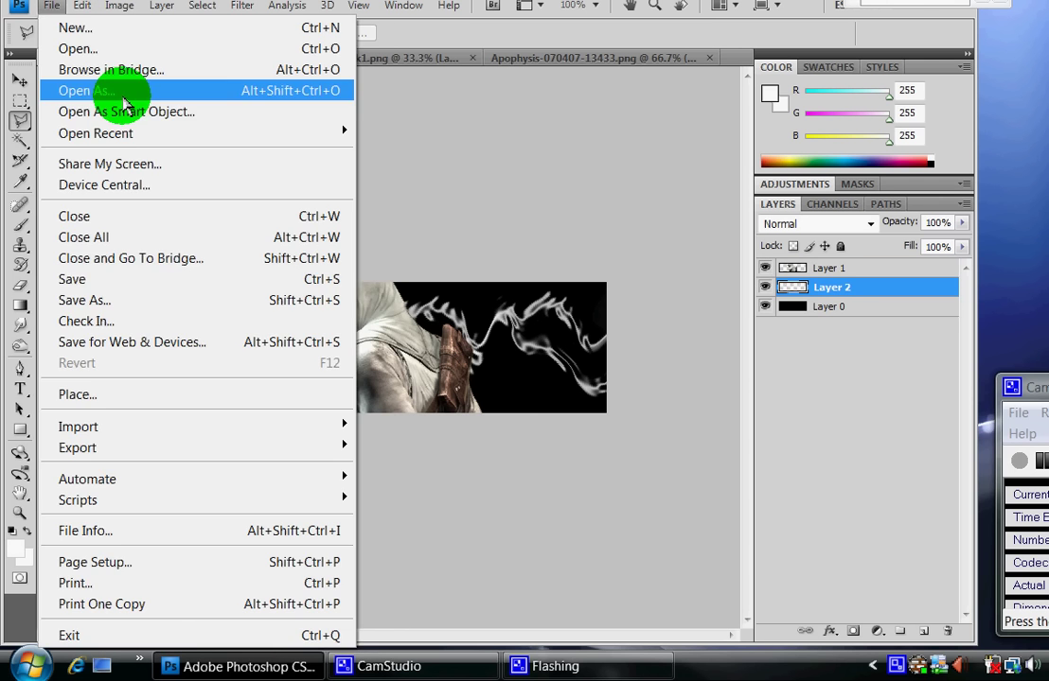
{"action": "left_click", "coordinate": [83, 6]}
{"action": "left_click", "coordinate": [152, 186]}
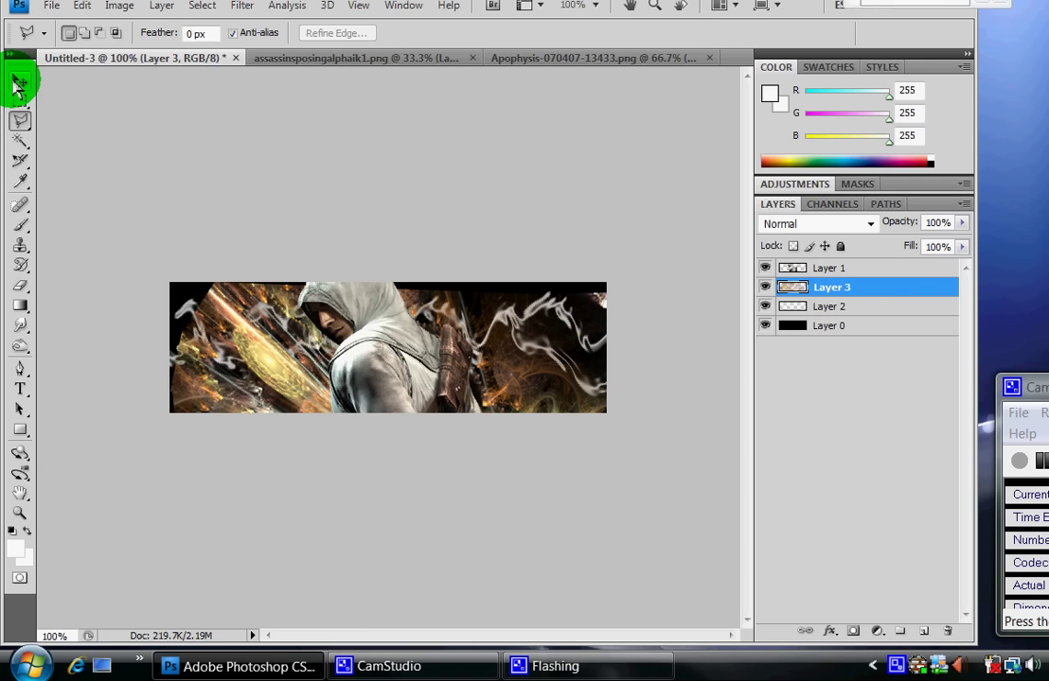
Step: Shift the fractal up-left and drag Layer 3 below Layer 2
{"action": "left_click", "coordinate": [18, 82]}
{"action": "left_click_drag", "start_coordinate": [241, 305], "coordinate": [161, 258]}
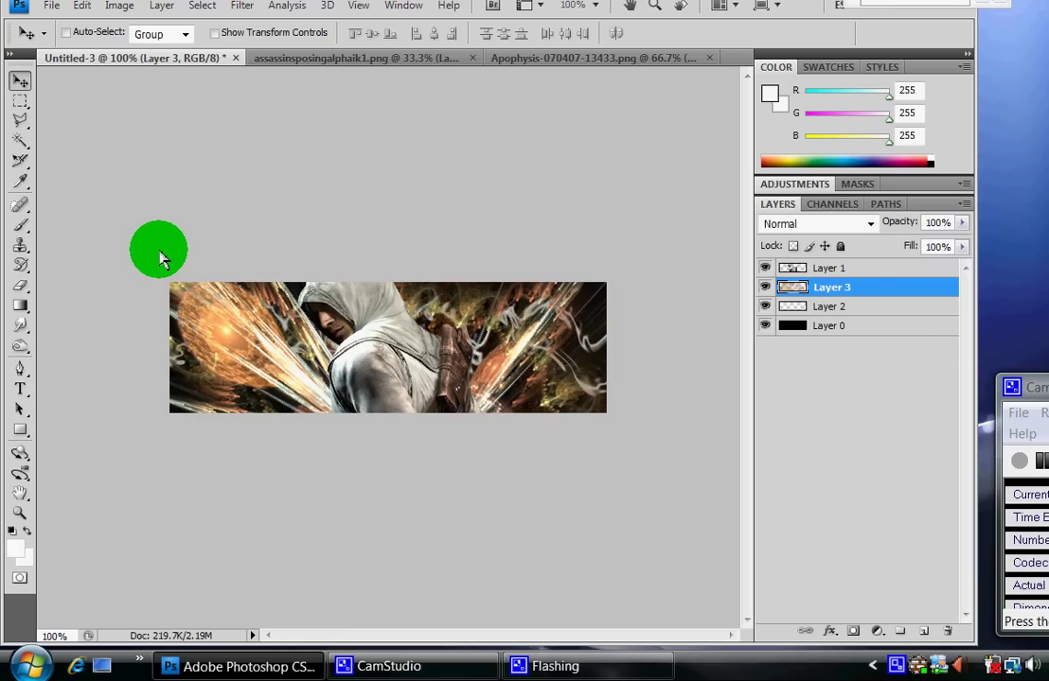
{"action": "left_click_drag", "start_coordinate": [861, 293], "coordinate": [868, 318]}
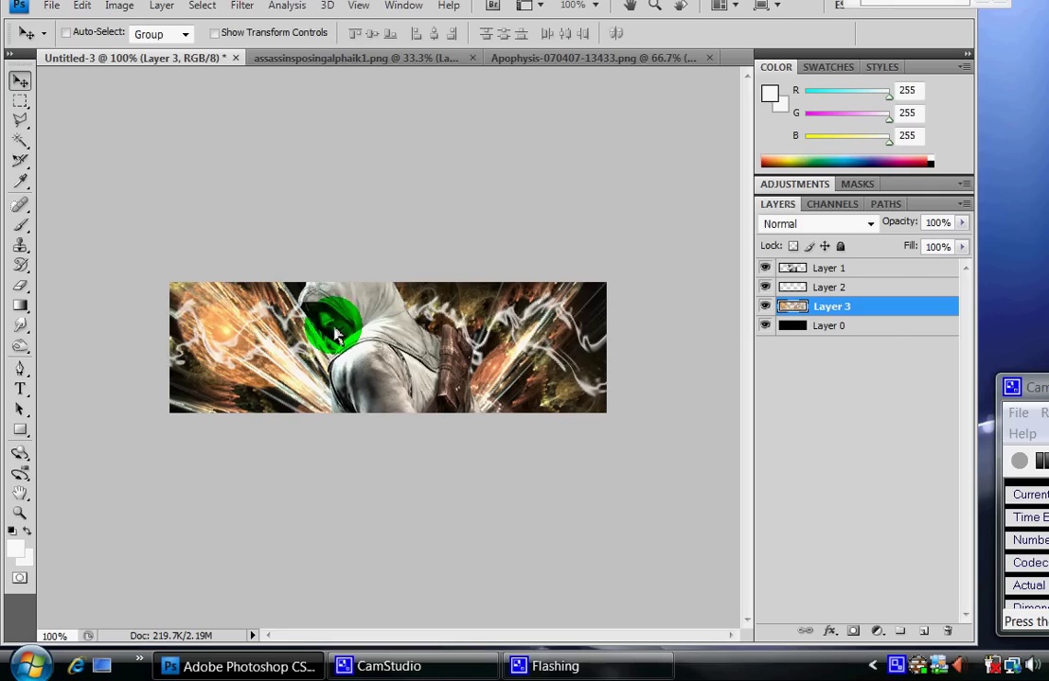
Step: In Layer Style, set Layer 3 to Hard Light blend mode with 82% opacity
{"action": "double_click", "coordinate": [877, 317]}
{"action": "left_click", "coordinate": [944, 189]}
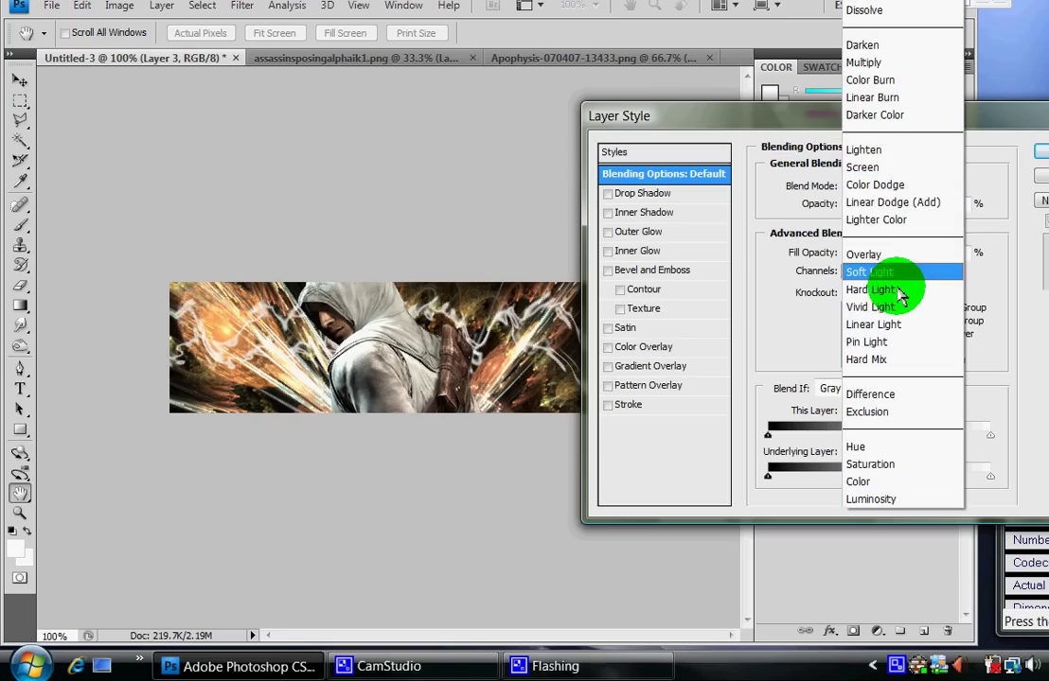
{"action": "left_click", "coordinate": [901, 292]}
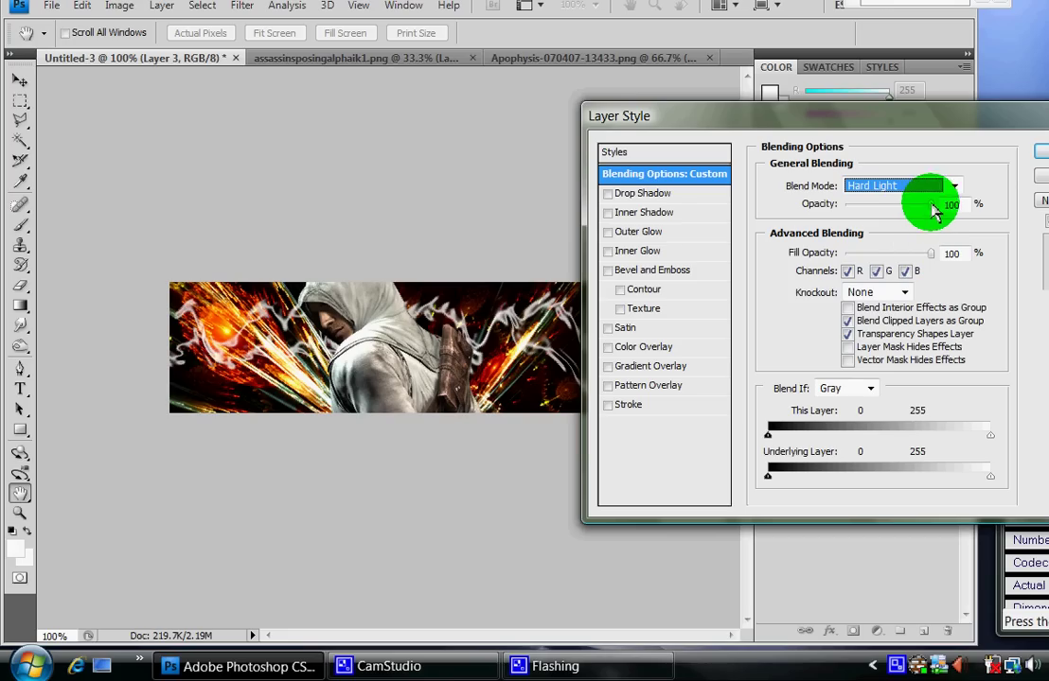
{"action": "left_click_drag", "start_coordinate": [930, 205], "coordinate": [915, 214]}
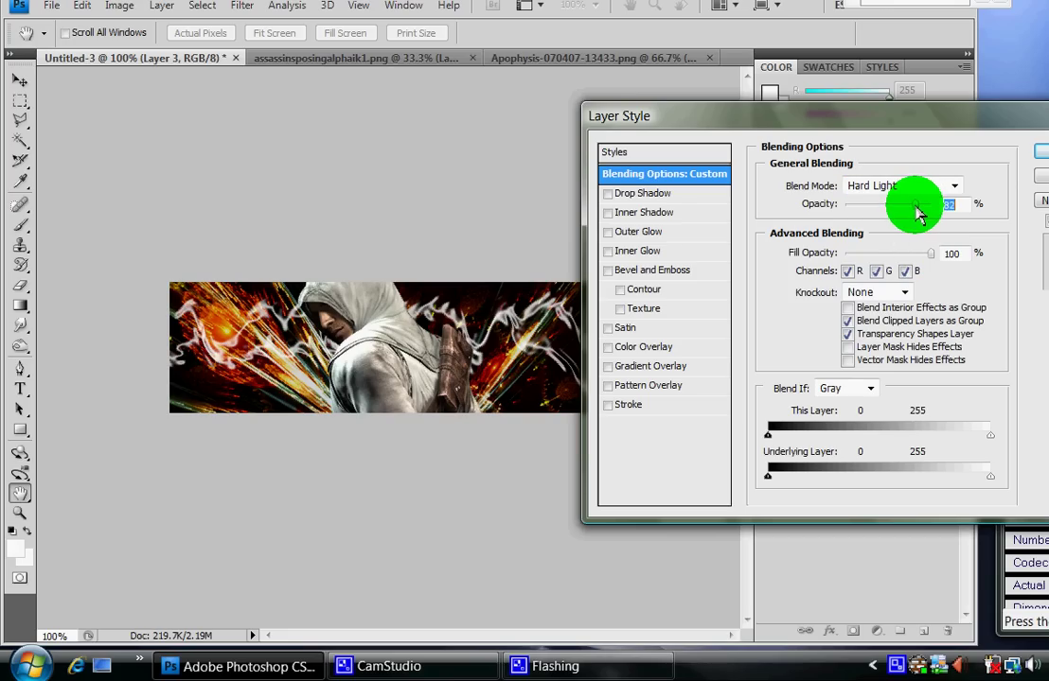
{"action": "left_click", "coordinate": [1041, 177]}
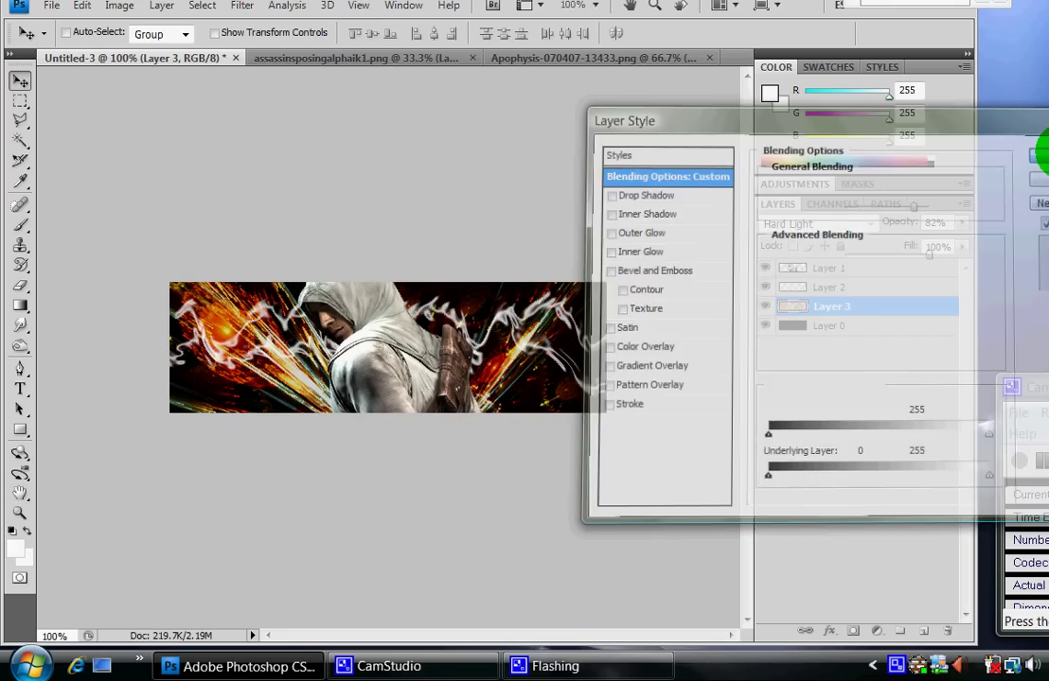
Step: Apply Filter > Distort > Ripple to Layer 3 at Medium size with a high amount
{"action": "left_click", "coordinate": [242, 7]}
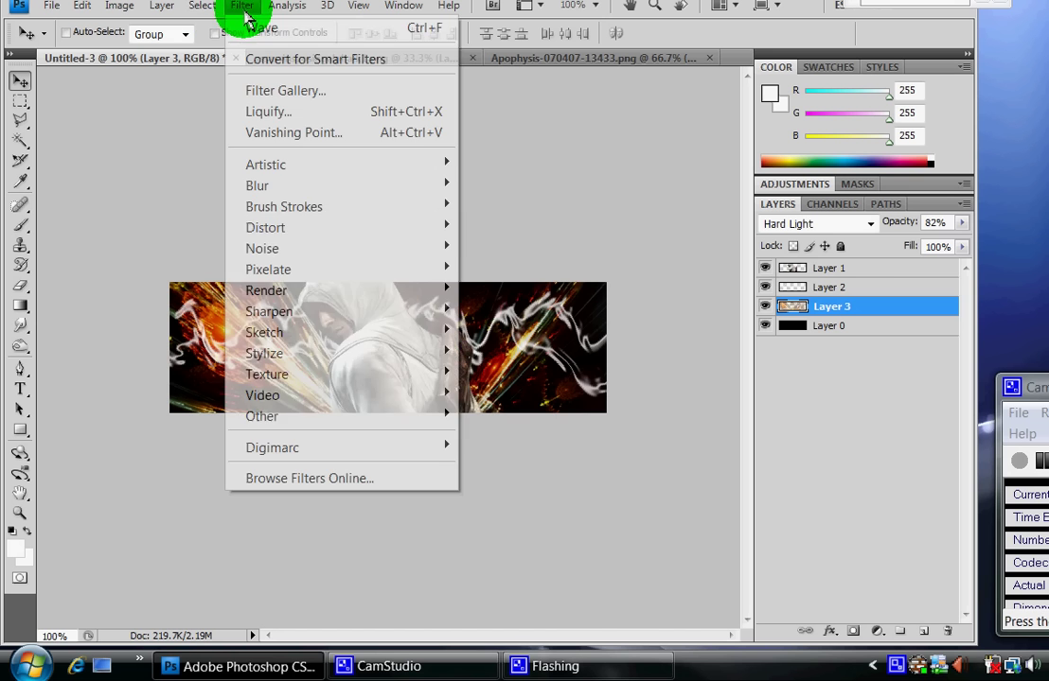
{"action": "mouse_move", "coordinate": [318, 227]}
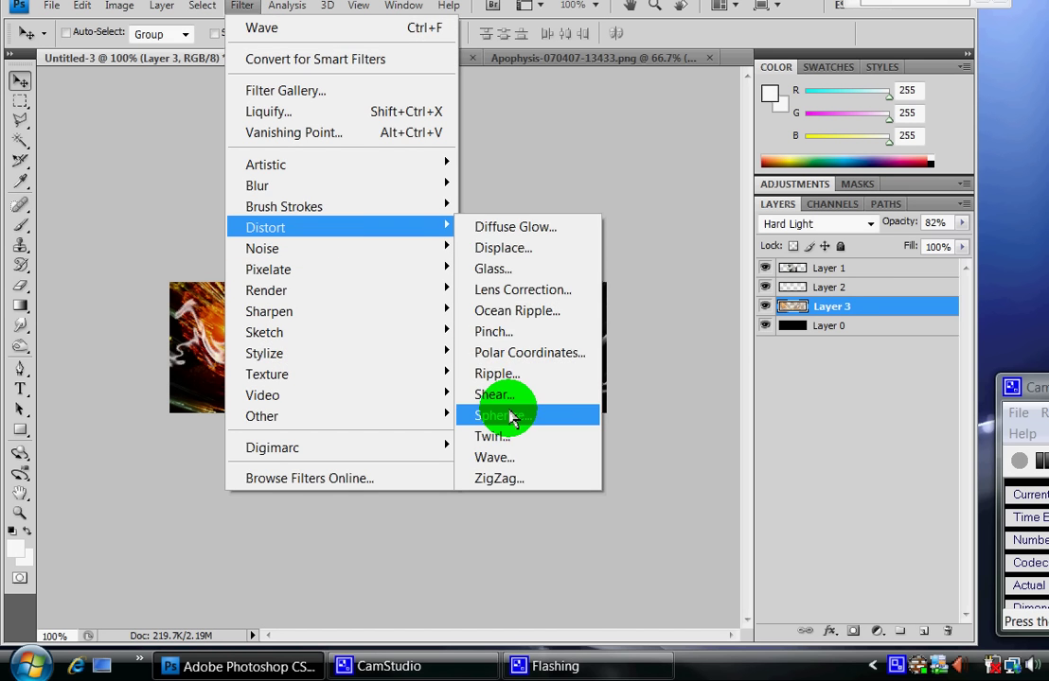
{"action": "left_click", "coordinate": [497, 373]}
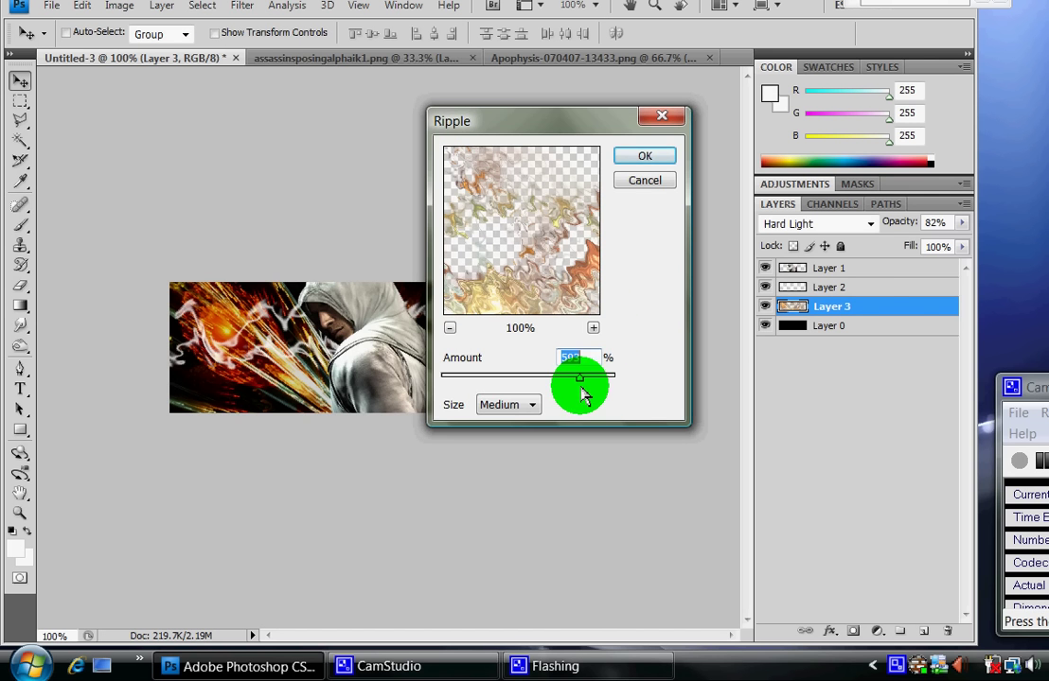
{"action": "left_click", "coordinate": [634, 161]}
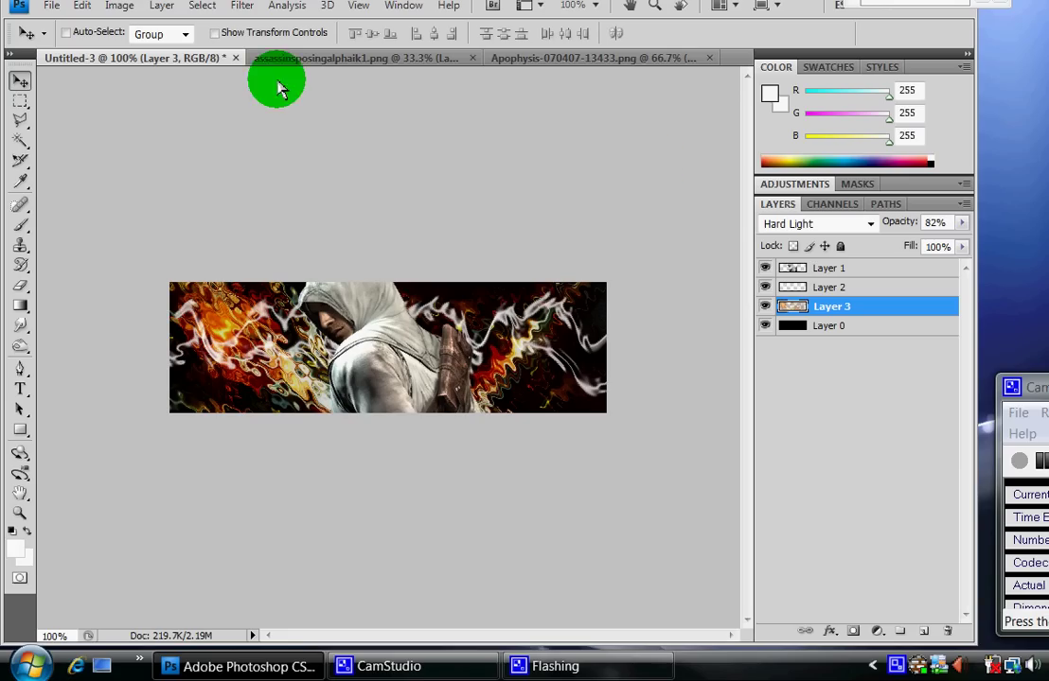
Step: Copy the selected fractal area from the Apophysis document
{"action": "key", "text": "ctrl+shift+e"}
{"action": "key", "text": "ctrl+Tab"}
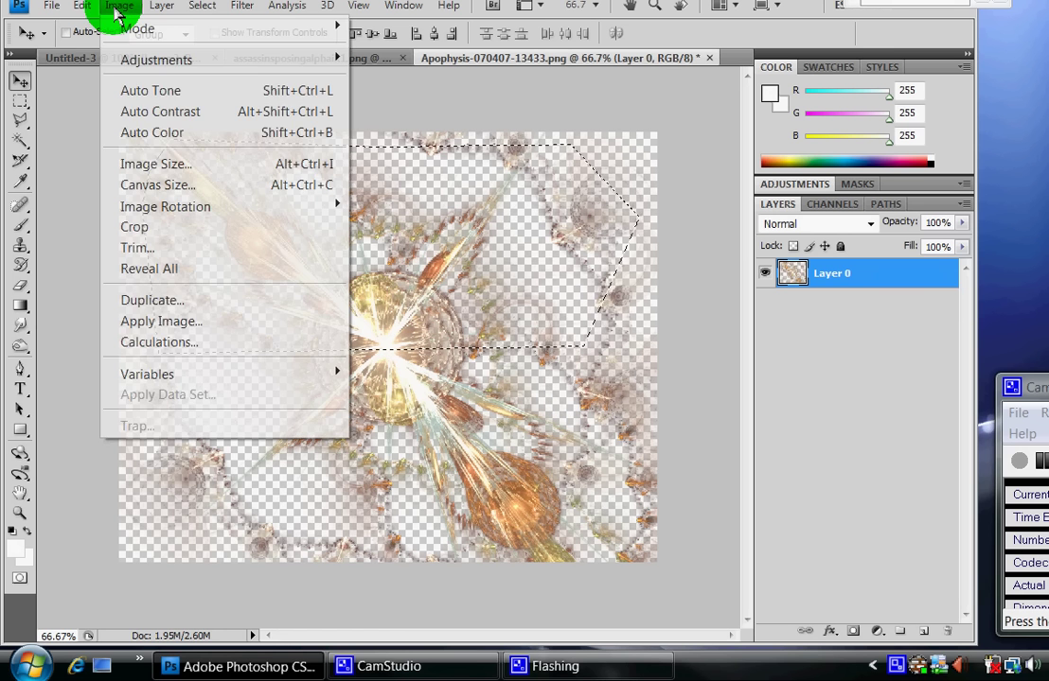
{"action": "left_click", "coordinate": [140, 140]}
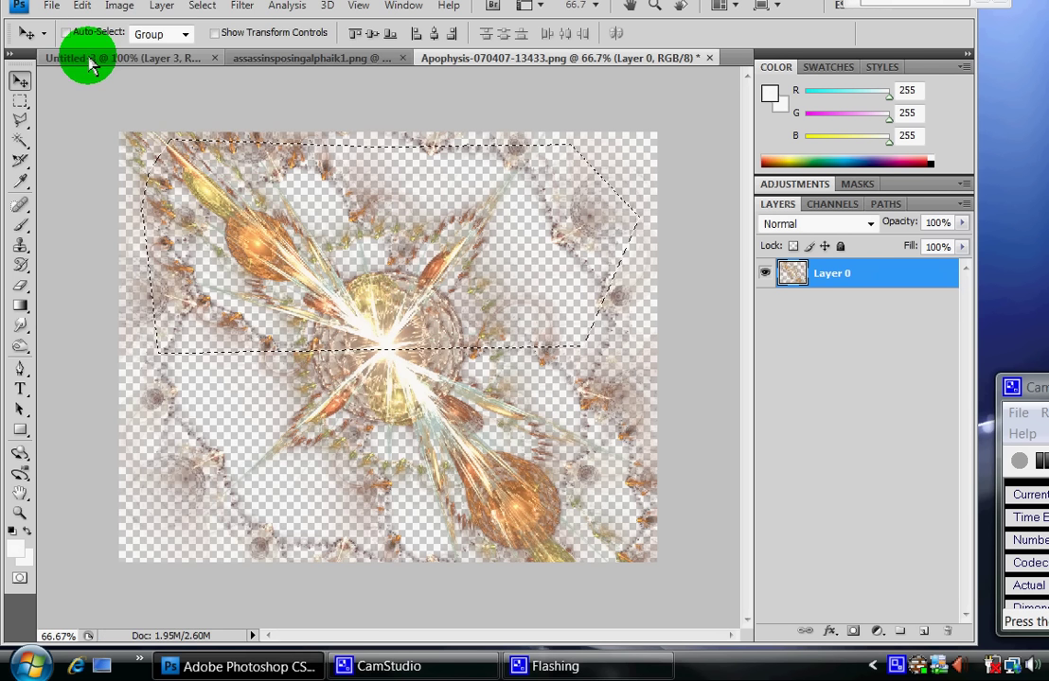
Step: Paste the fractal into Untitled-3 as Layer 4 and shift it up and left
{"action": "left_click", "coordinate": [90, 58]}
{"action": "left_click", "coordinate": [82, 5]}
{"action": "left_click", "coordinate": [114, 180]}
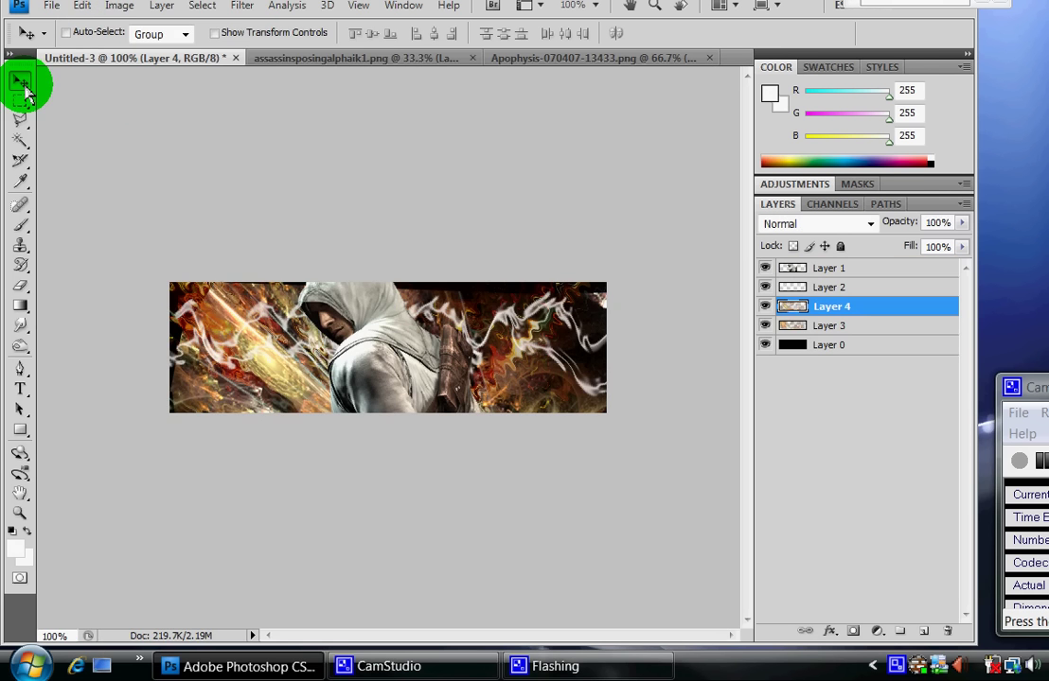
{"action": "left_click_drag", "start_coordinate": [278, 365], "coordinate": [156, 272]}
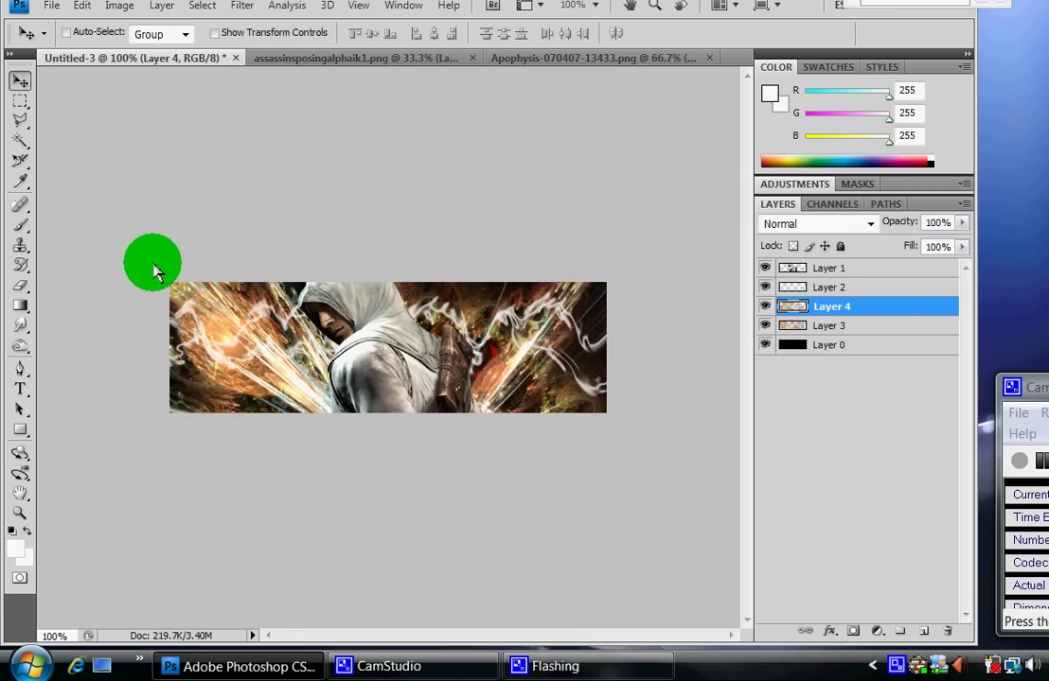
{"action": "left_click", "coordinate": [864, 306]}
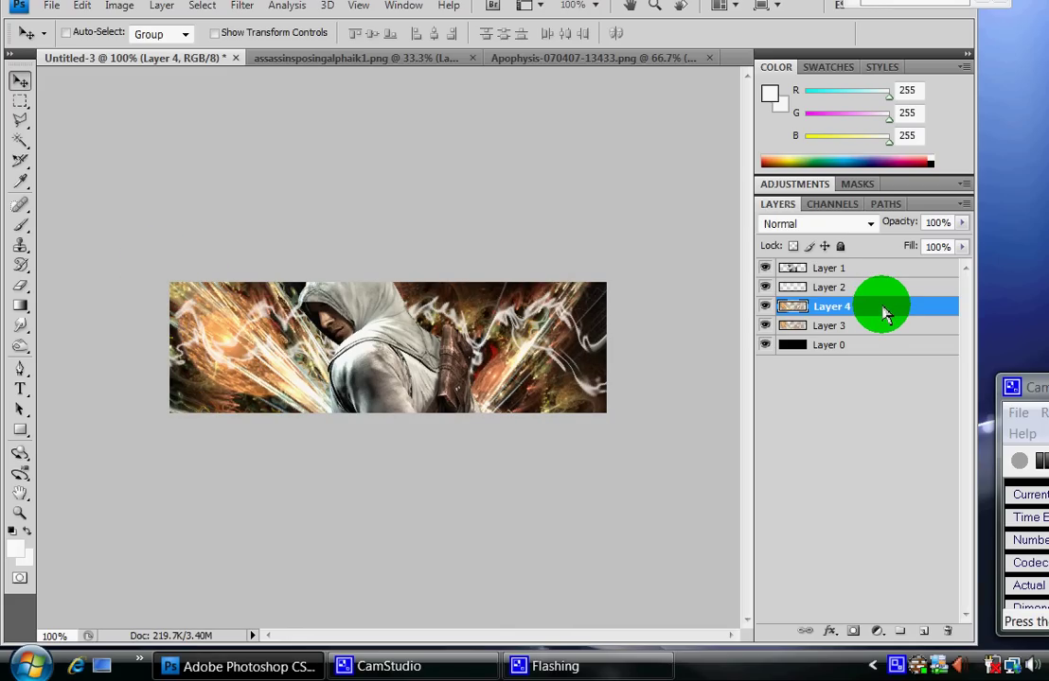
{"action": "double_click", "coordinate": [885, 313]}
Step: Set Layer 4 to Lighten blend mode at 55% opacity, then pick the Smudge Tool
{"action": "left_click", "coordinate": [946, 190]}
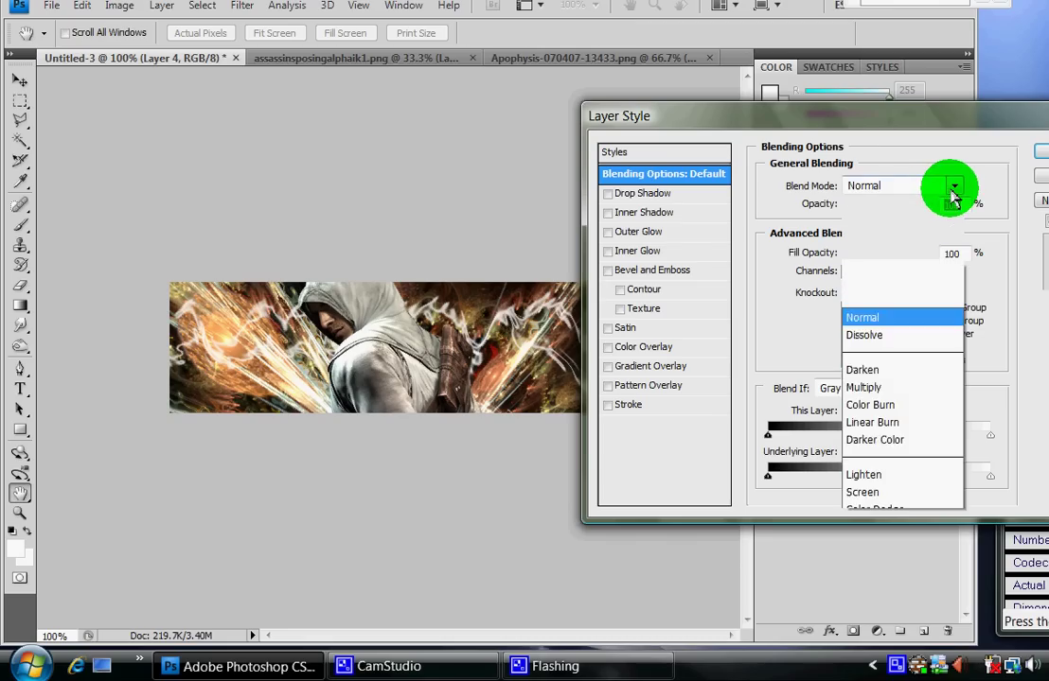
{"action": "left_click", "coordinate": [863, 150]}
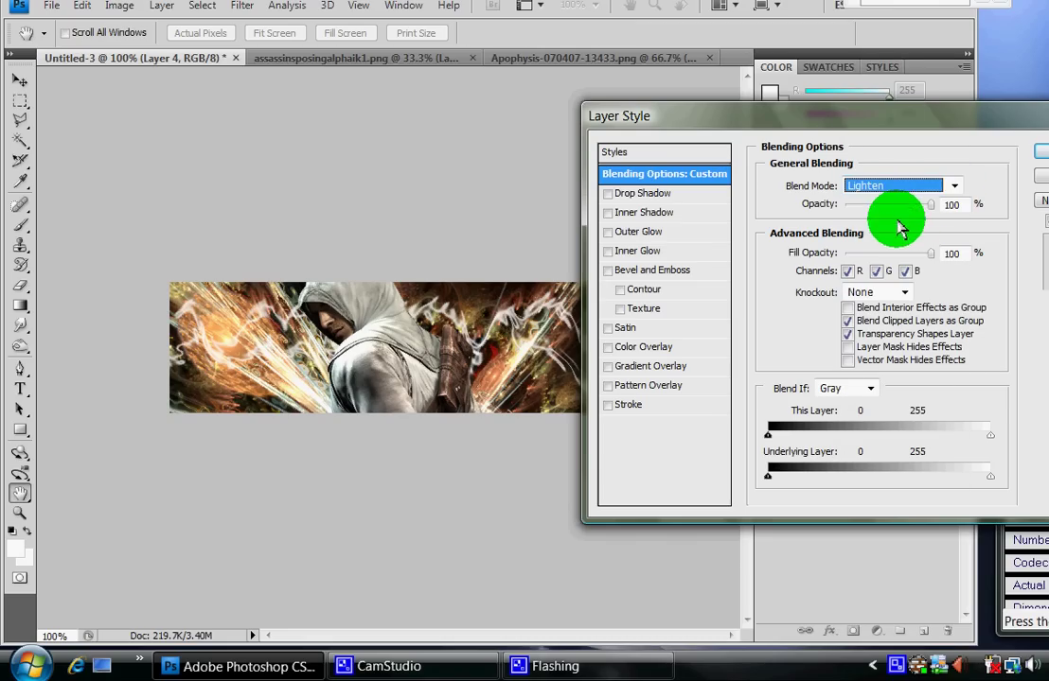
{"action": "left_click_drag", "start_coordinate": [930, 212], "coordinate": [895, 209]}
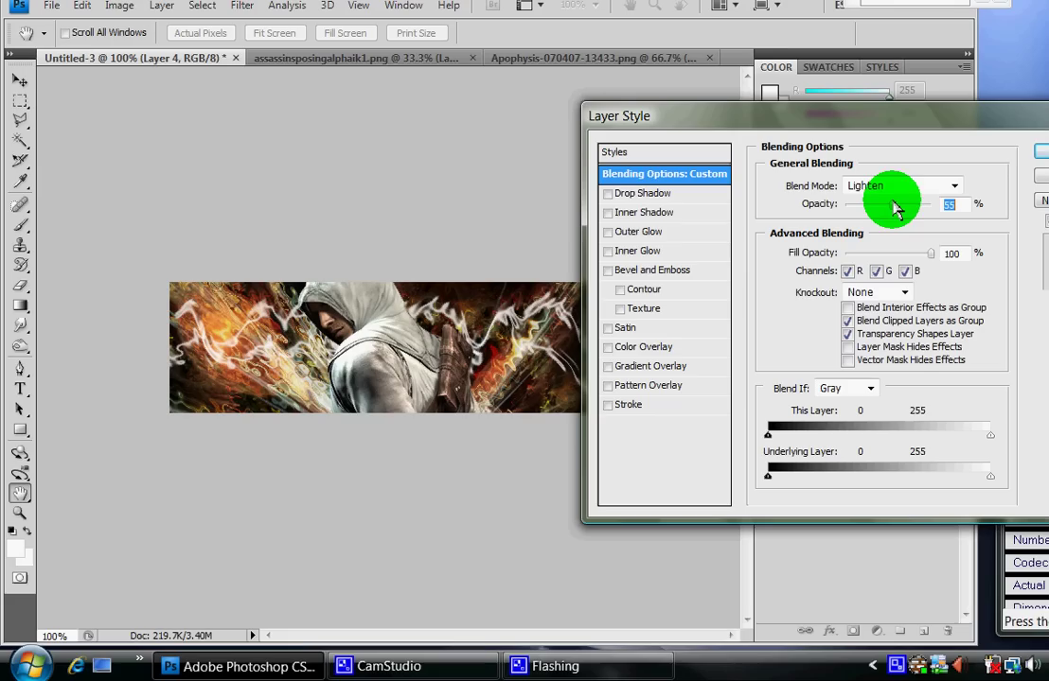
{"action": "left_click", "coordinate": [1041, 150]}
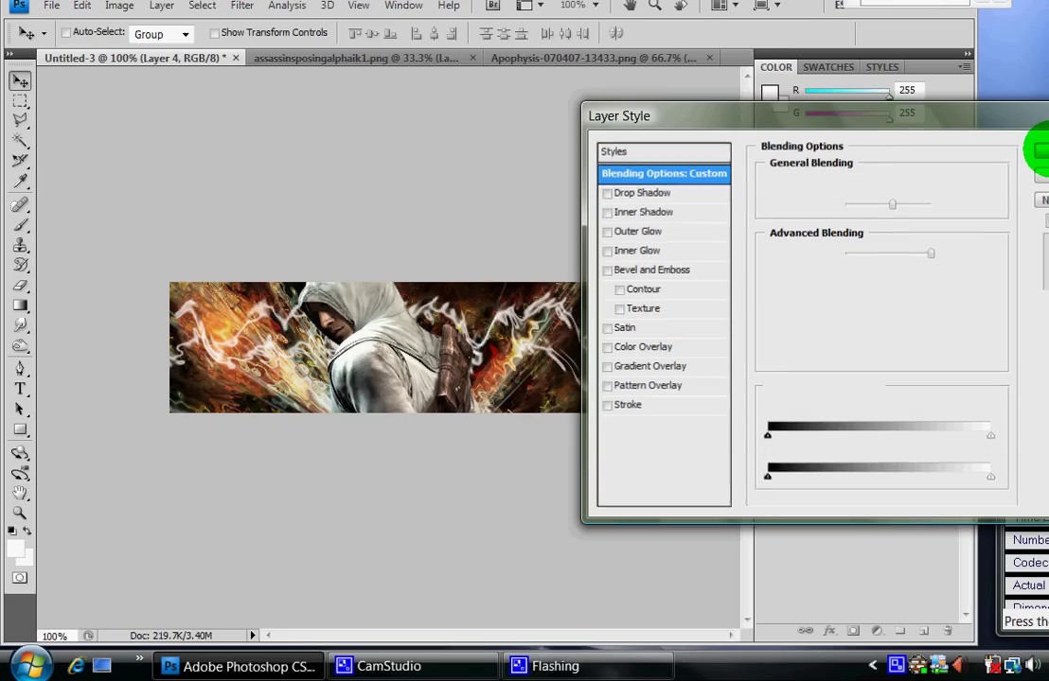
{"action": "mouse_move", "coordinate": [26, 343]}
{"action": "left_mouse_down"}
{"action": "mouse_move", "coordinate": [74, 337]}
{"action": "mouse_move", "coordinate": [86, 358]}
{"action": "left_mouse_up"}
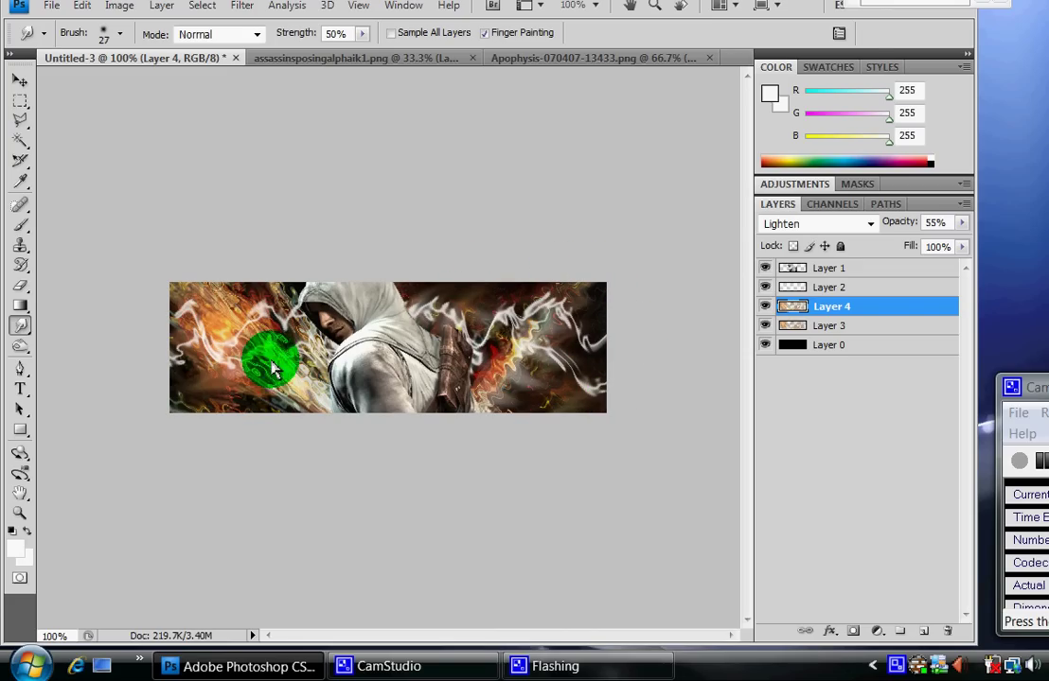
Step: Smudge the fractal light on the banner's left into swirls with Finger Painting at 50% strength
{"action": "mouse_move", "coordinate": [272, 369]}
{"action": "left_mouse_down"}
{"action": "mouse_move", "coordinate": [211, 437]}
{"action": "mouse_move", "coordinate": [299, 349]}
{"action": "mouse_move", "coordinate": [306, 328]}
{"action": "mouse_move", "coordinate": [173, 274]}
{"action": "mouse_move", "coordinate": [269, 317]}
{"action": "mouse_move", "coordinate": [240, 265]}
{"action": "mouse_move", "coordinate": [242, 287]}
{"action": "mouse_move", "coordinate": [215, 338]}
{"action": "left_mouse_up"}
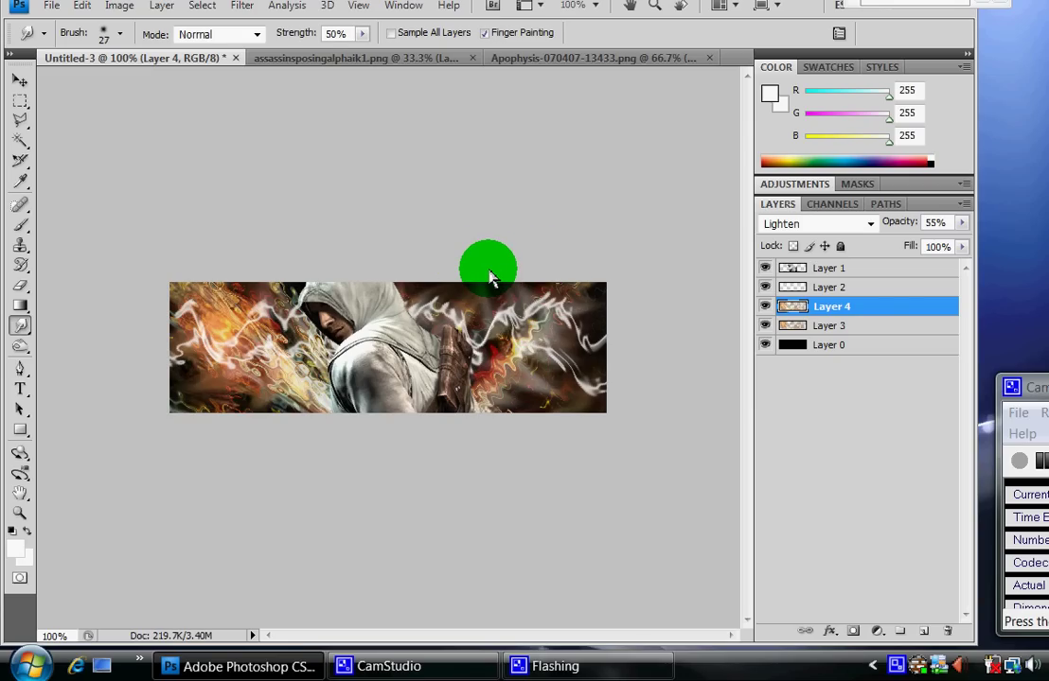
Step: Add a Gradient Map adjustment layer labelled Gray using the black-to-white gradient
{"action": "left_click", "coordinate": [237, 8]}
{"action": "mouse_move", "coordinate": [161, 6]}
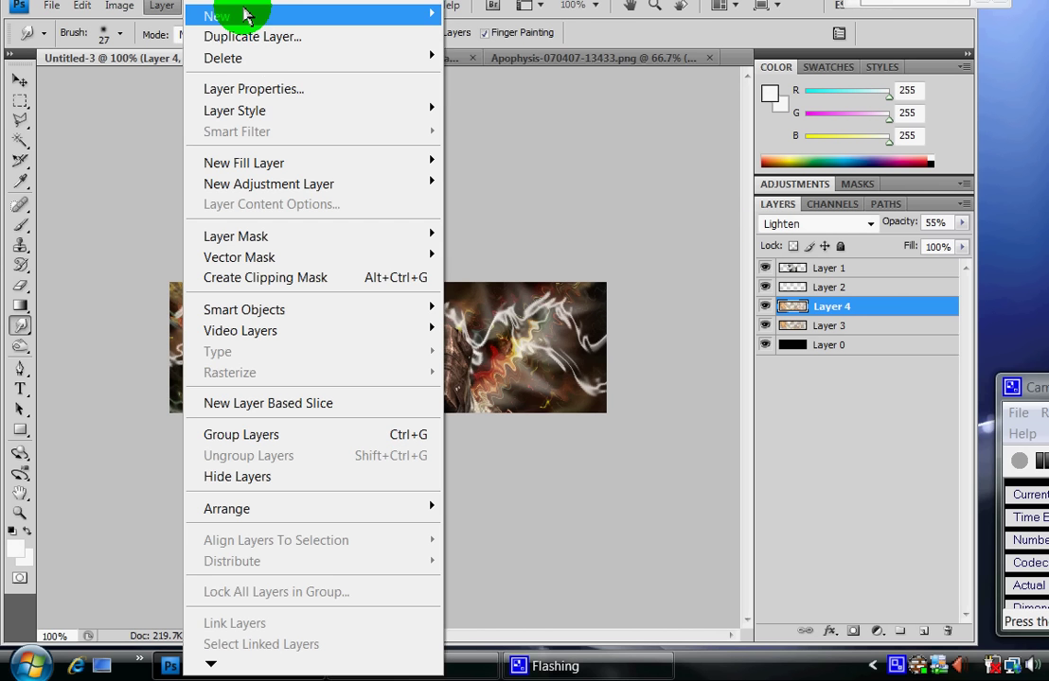
{"action": "mouse_move", "coordinate": [430, 185]}
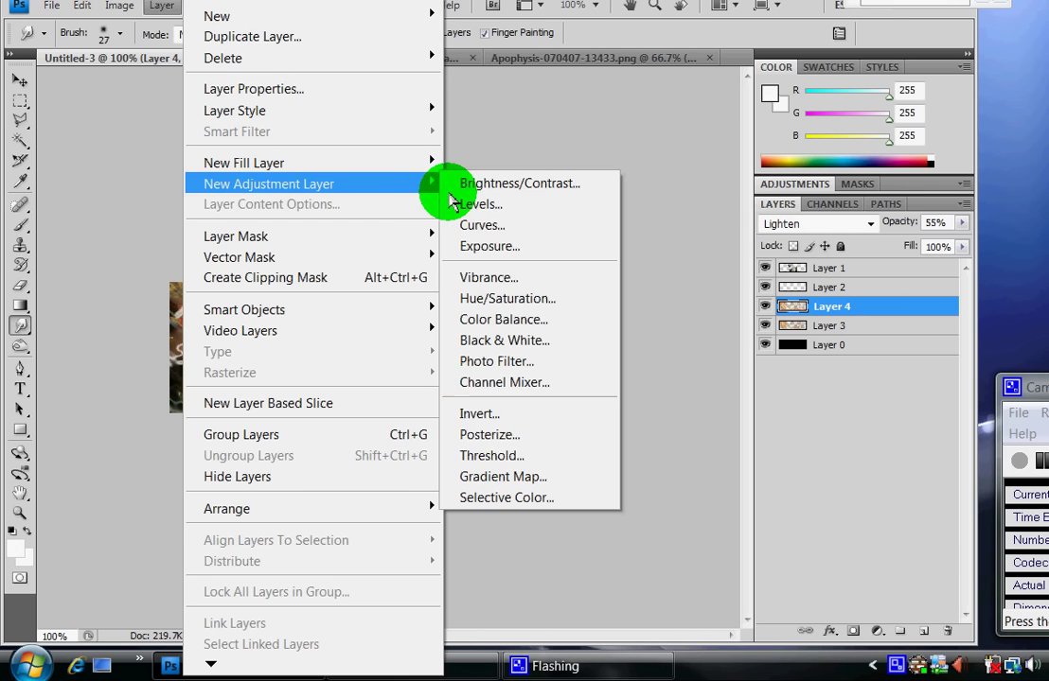
{"action": "left_click", "coordinate": [514, 476]}
{"action": "left_click", "coordinate": [534, 238]}
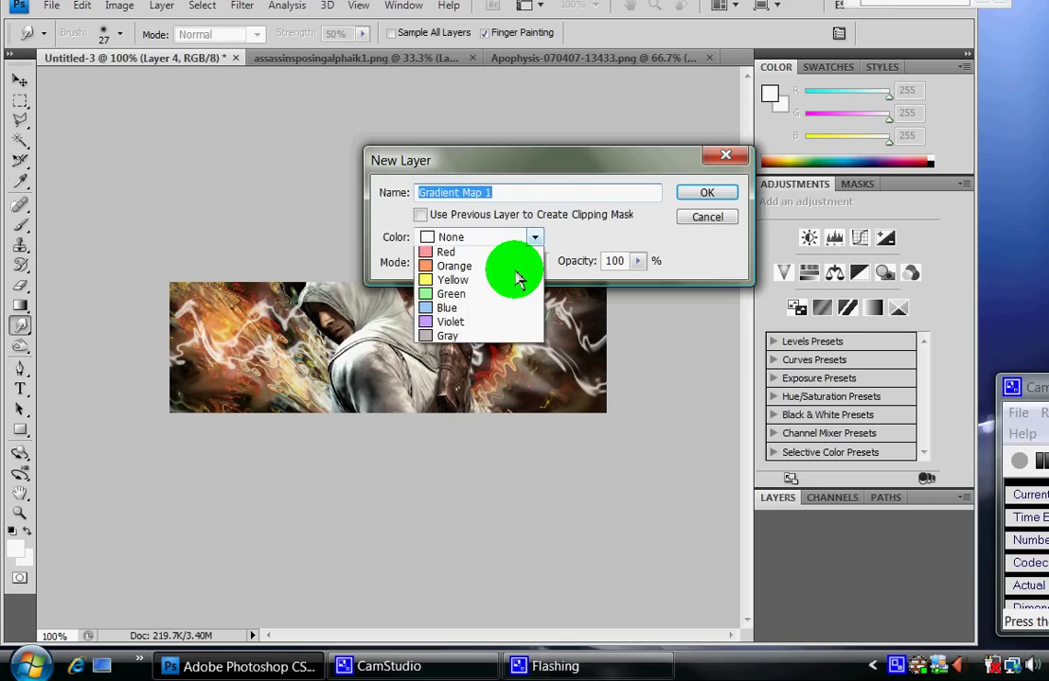
{"action": "left_click", "coordinate": [466, 358]}
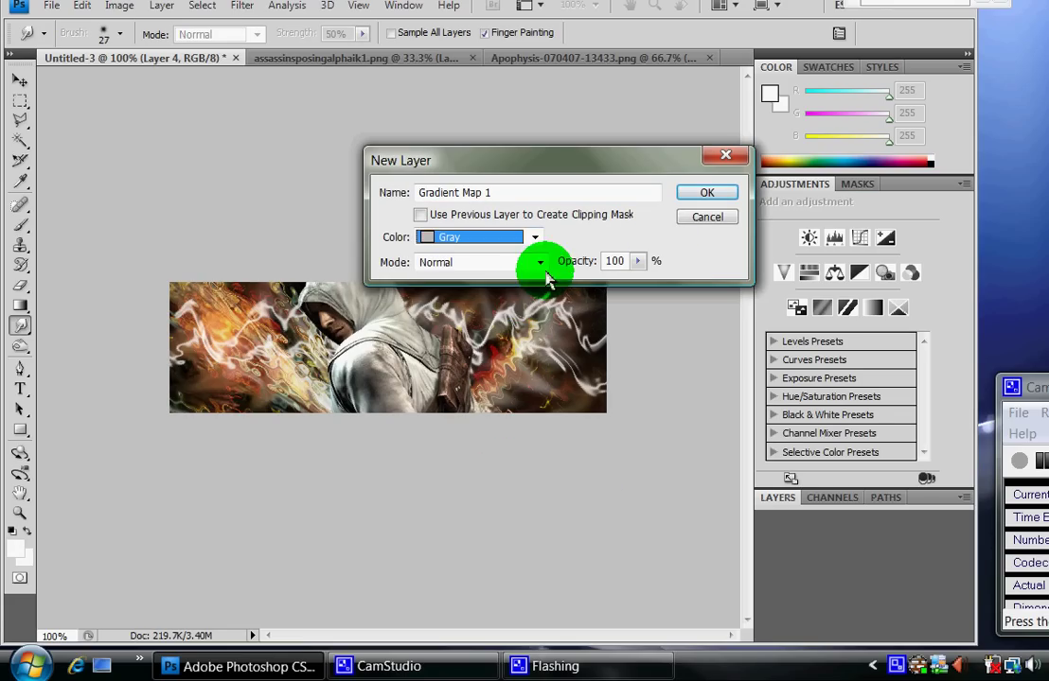
{"action": "left_click", "coordinate": [710, 192]}
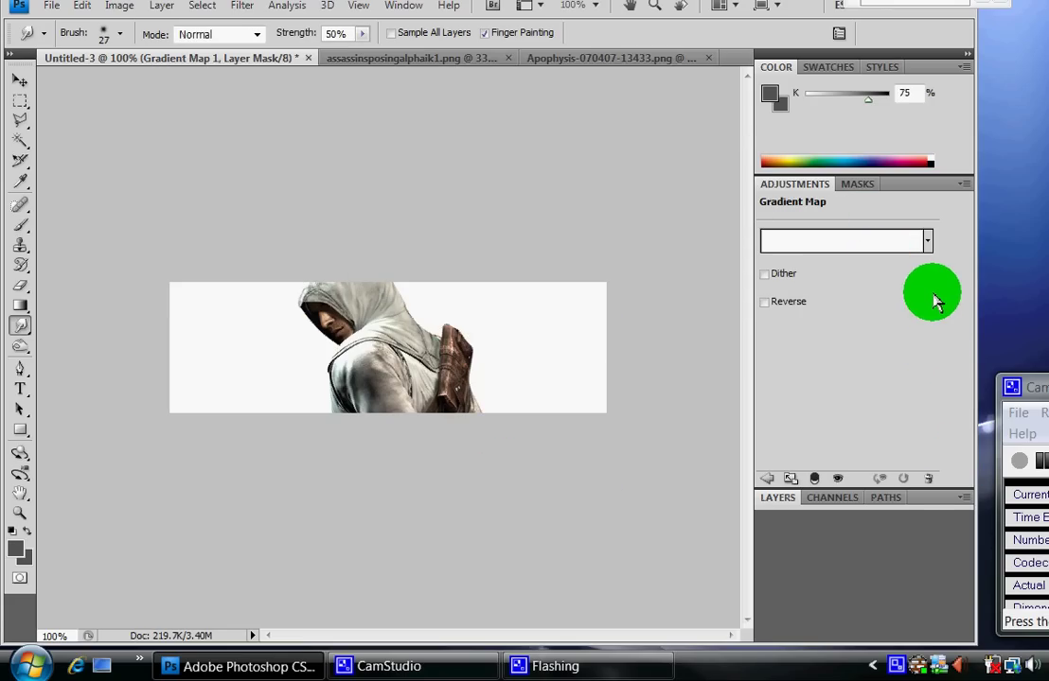
{"action": "left_click", "coordinate": [927, 241]}
{"action": "left_click", "coordinate": [836, 277]}
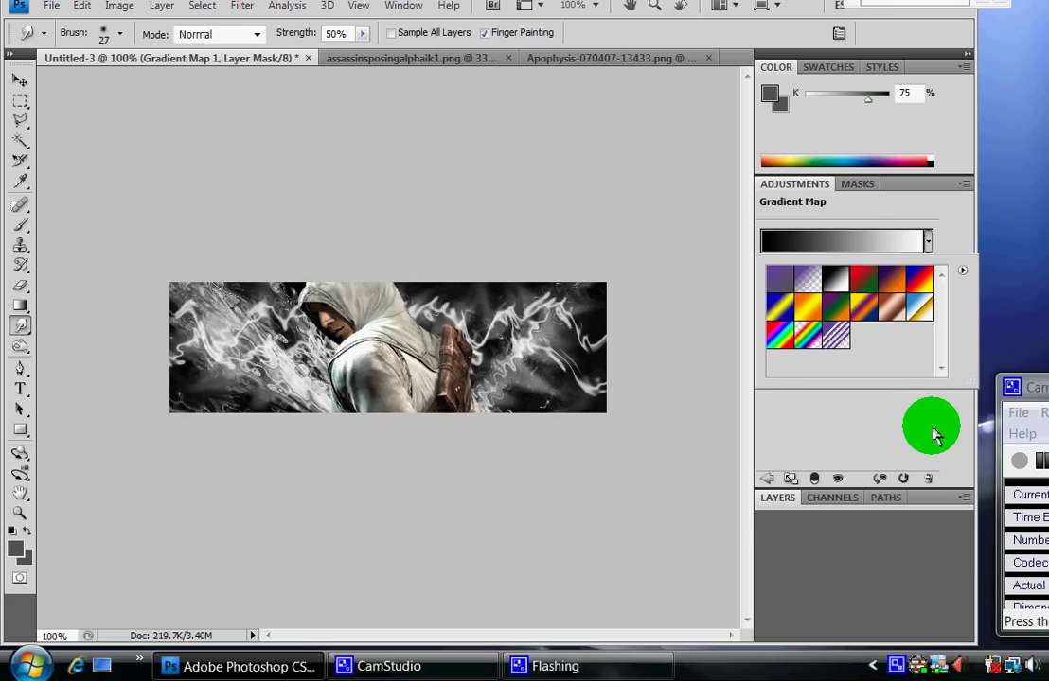
{"action": "left_click", "coordinate": [926, 499]}
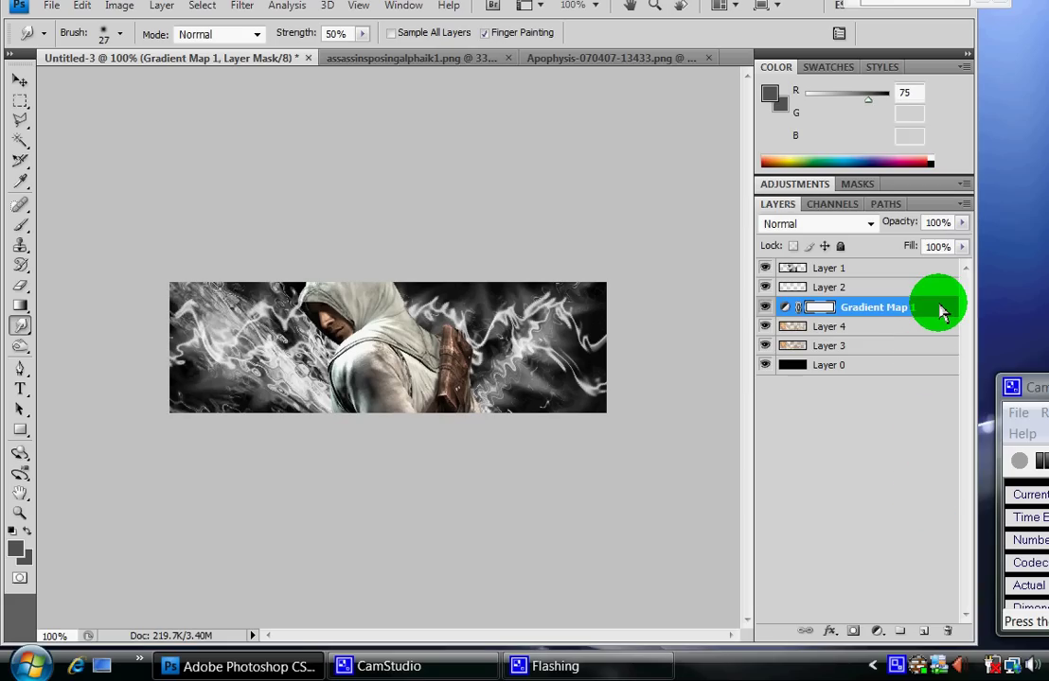
Step: Set Gradient Map 1's Blend If sliders to This Layer 85 and Underlying Layer 8–106
{"action": "double_click", "coordinate": [942, 312]}
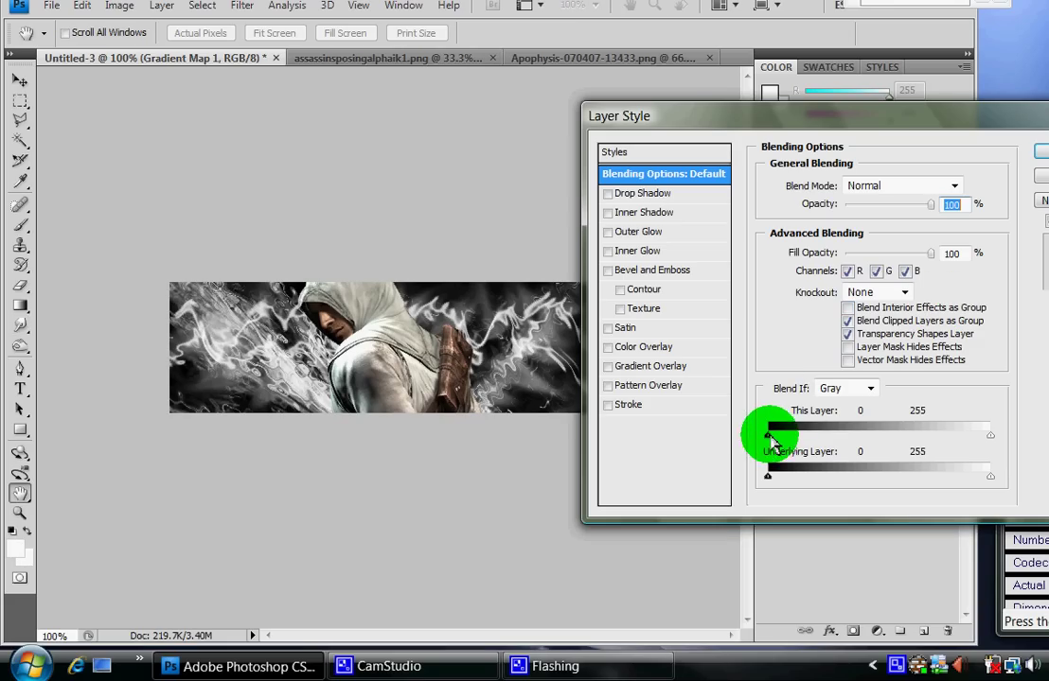
{"action": "left_click_drag", "start_coordinate": [786, 438], "coordinate": [773, 477]}
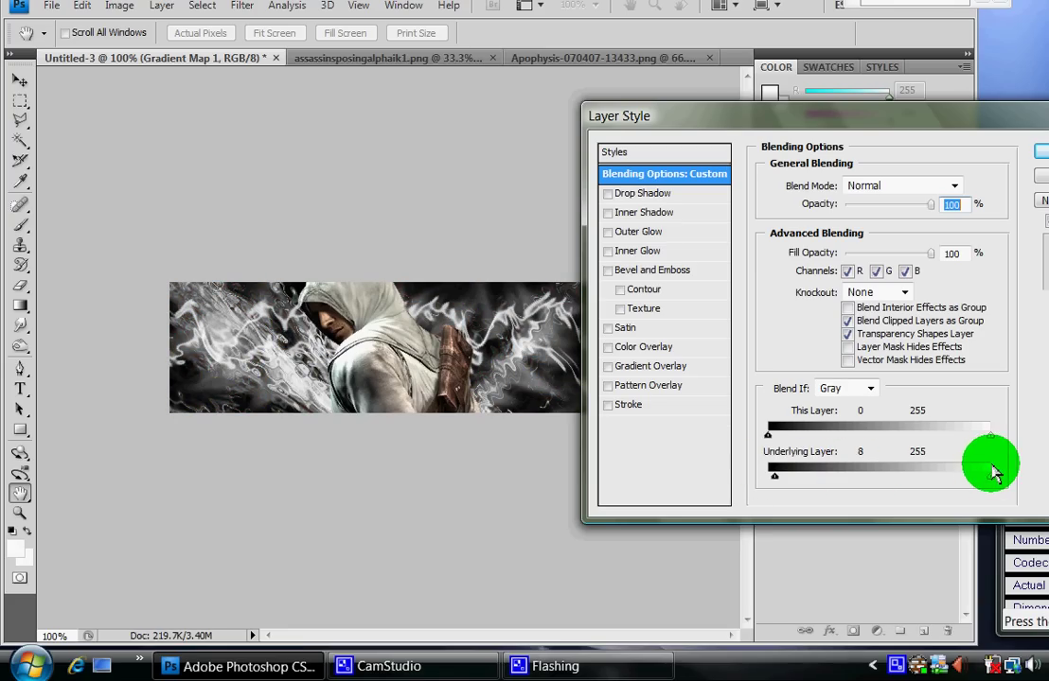
{"action": "left_click_drag", "start_coordinate": [992, 473], "coordinate": [863, 486]}
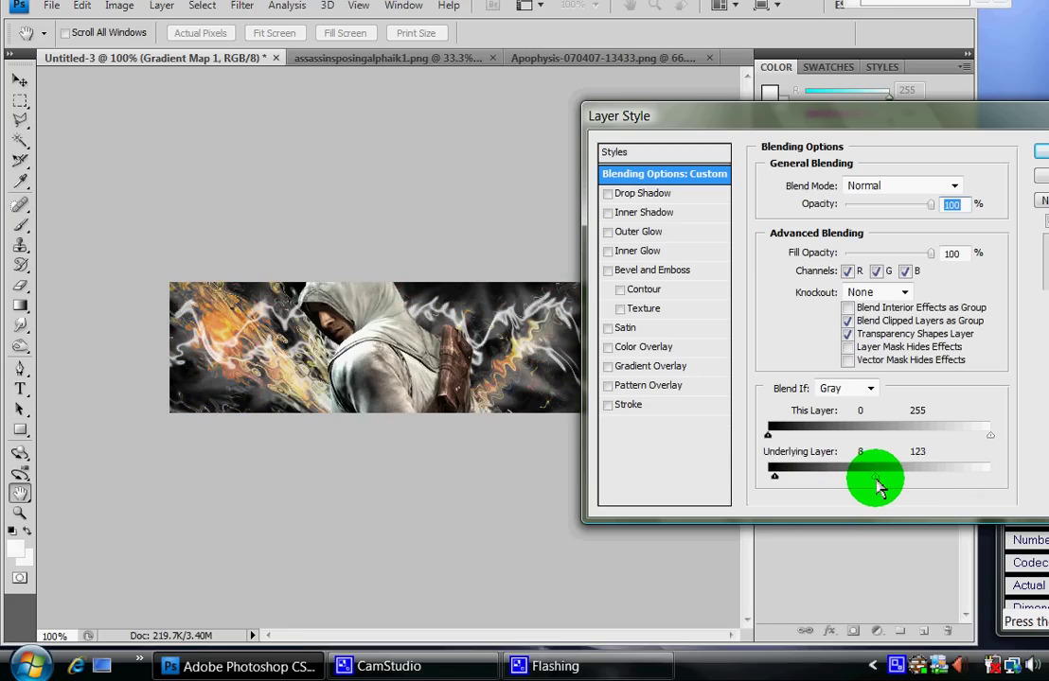
{"action": "left_click_drag", "start_coordinate": [767, 436], "coordinate": [816, 441]}
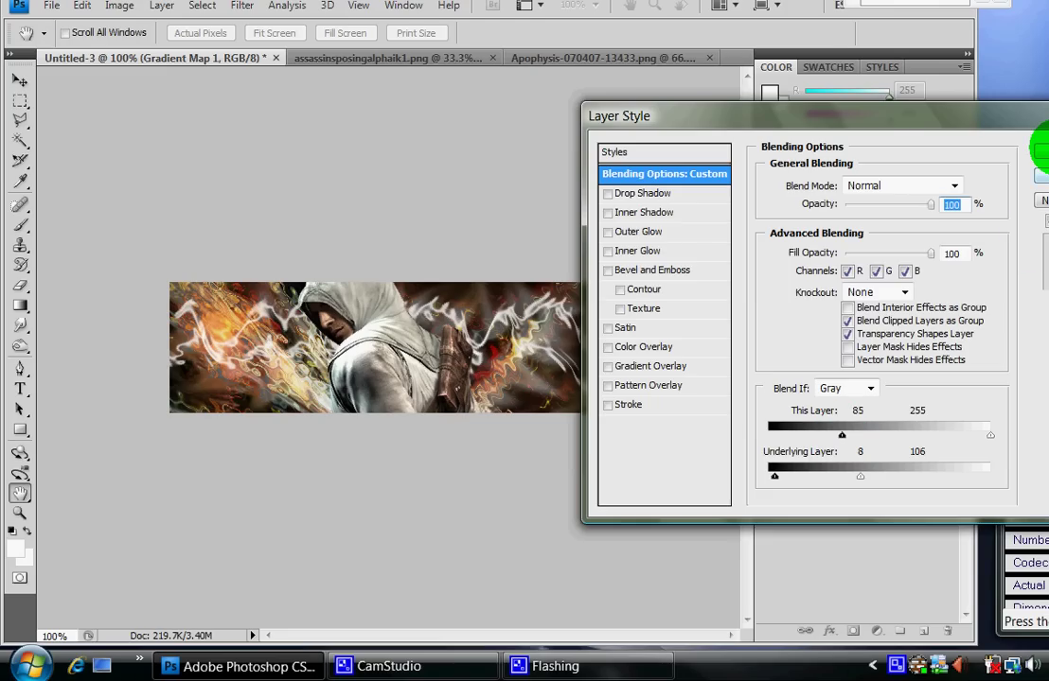
{"action": "left_click", "coordinate": [1040, 150]}
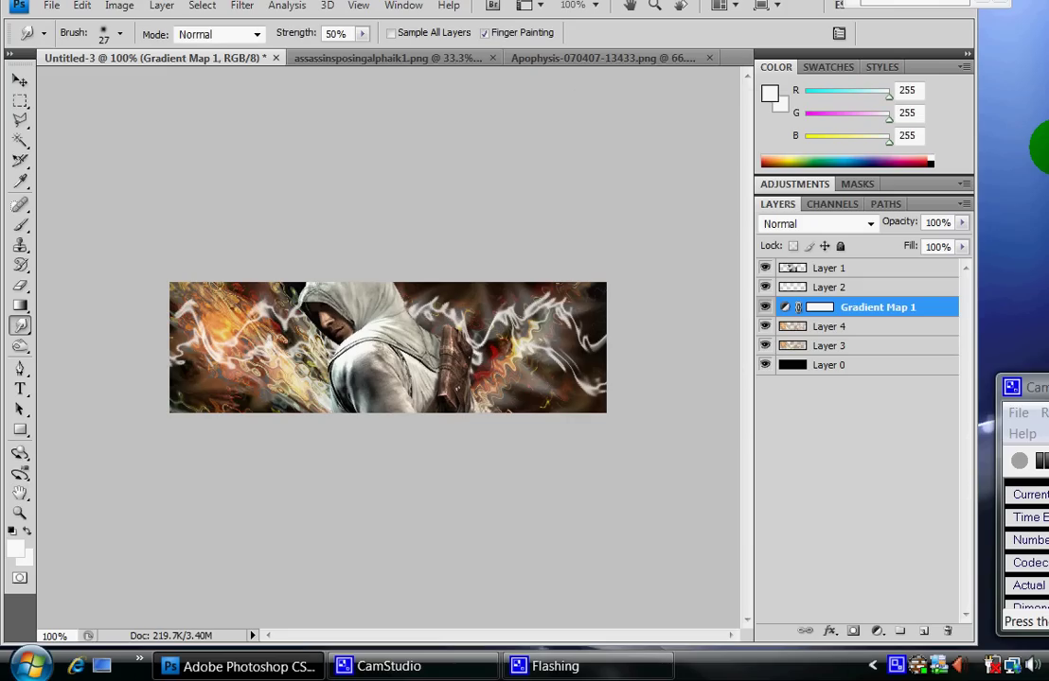
Step: Add a Curves adjustment layer with its midpoint raised into a brightening S-curve
{"action": "left_click", "coordinate": [241, 6]}
{"action": "mouse_move", "coordinate": [163, 9]}
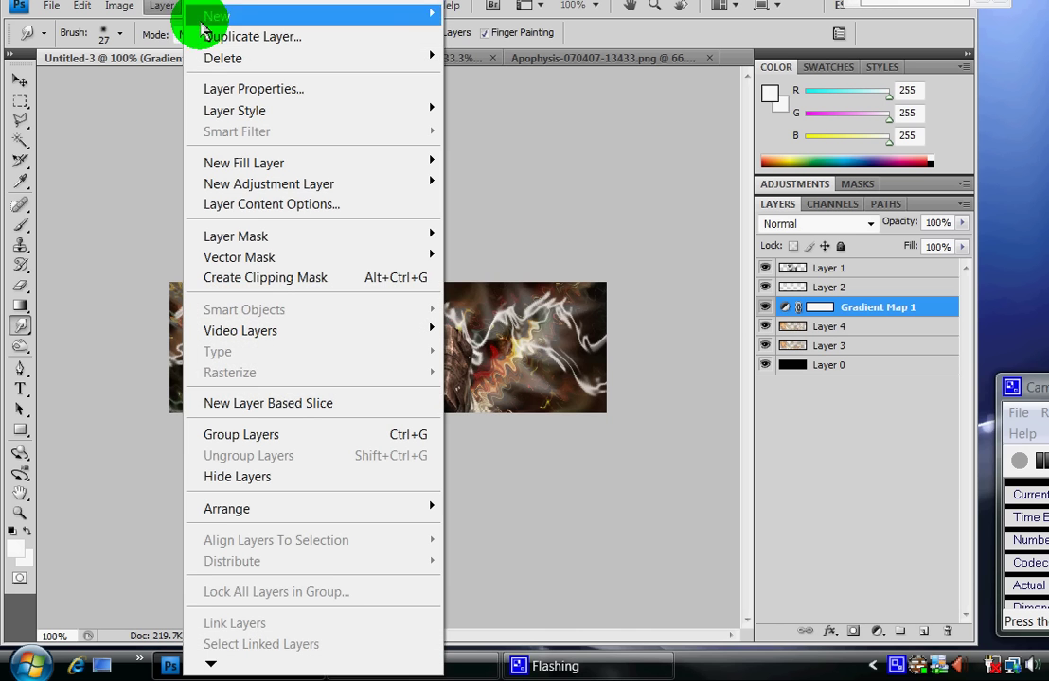
{"action": "mouse_move", "coordinate": [379, 180]}
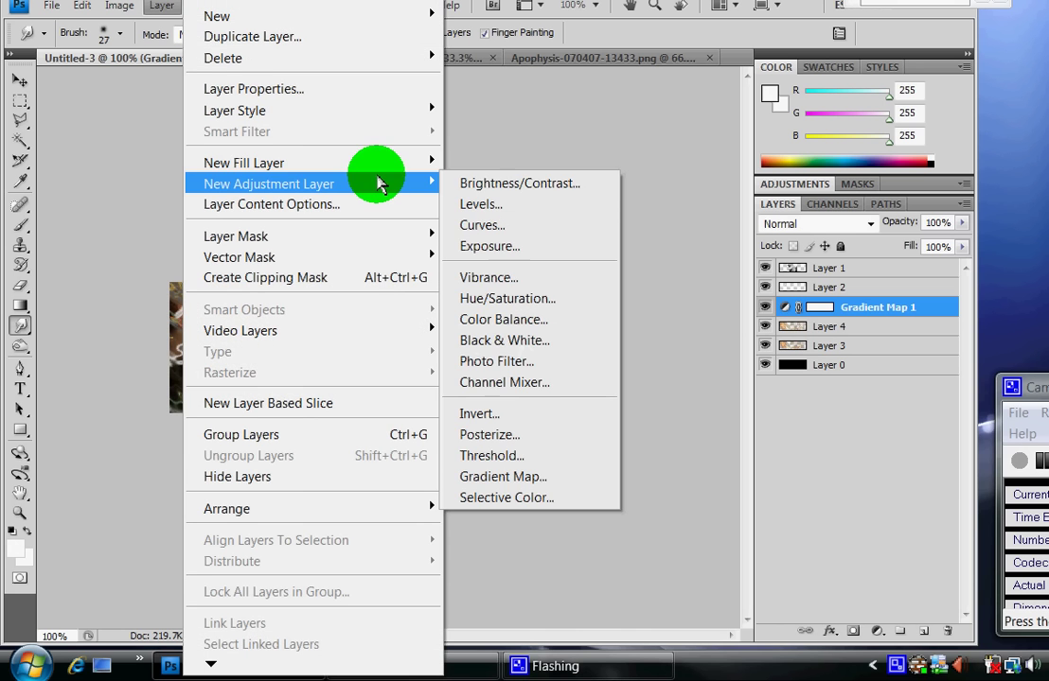
{"action": "left_click", "coordinate": [499, 224]}
{"action": "left_click", "coordinate": [707, 194]}
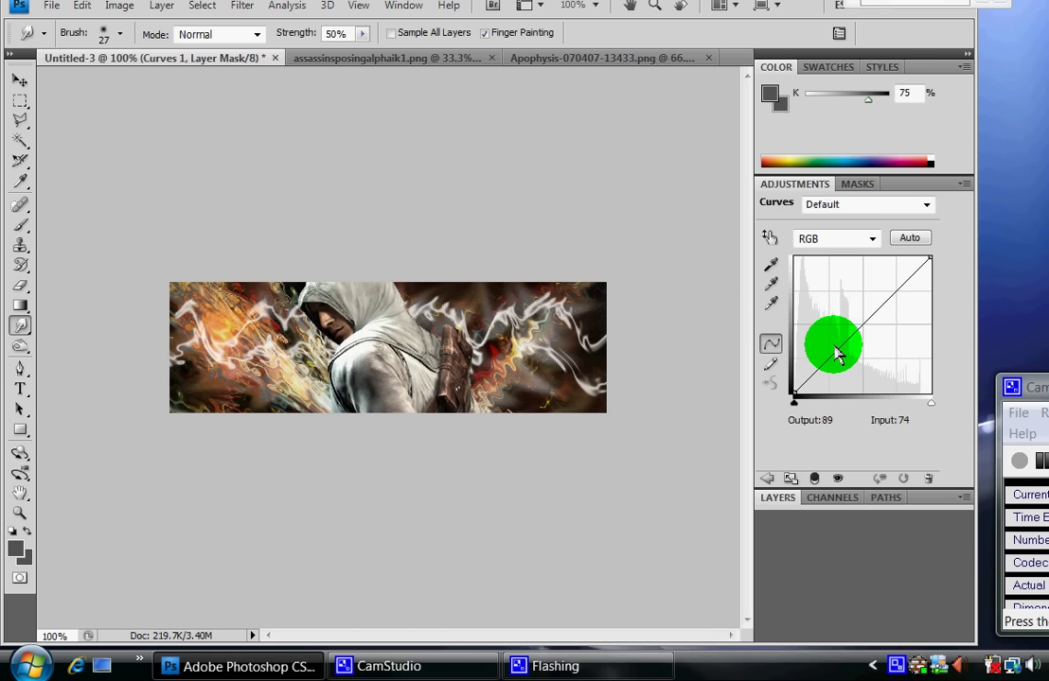
{"action": "left_click_drag", "start_coordinate": [836, 353], "coordinate": [861, 284]}
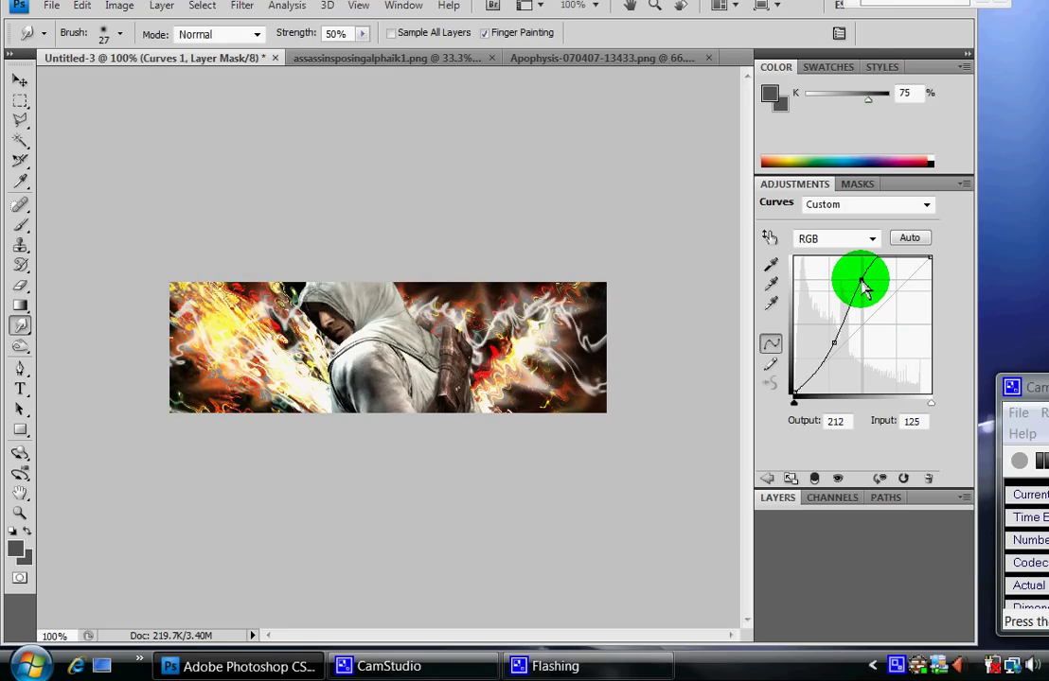
{"action": "left_click", "coordinate": [935, 501]}
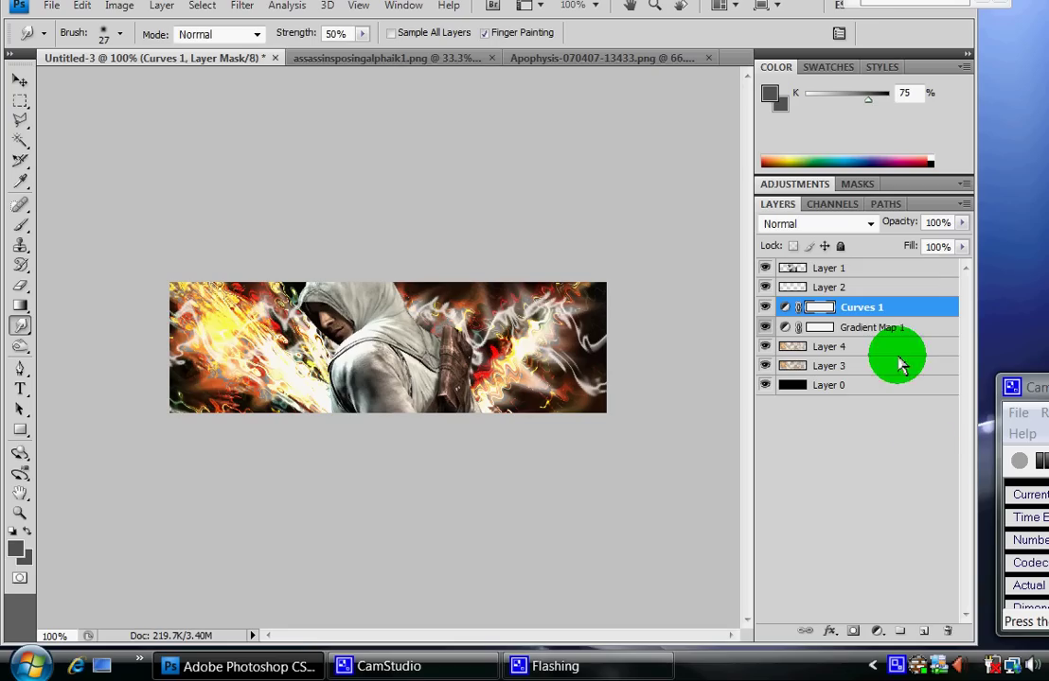
Step: Create a new empty Layer 5 above Curves 1
{"action": "left_click", "coordinate": [166, 8]}
{"action": "mouse_move", "coordinate": [316, 14]}
{"action": "left_click", "coordinate": [468, 16]}
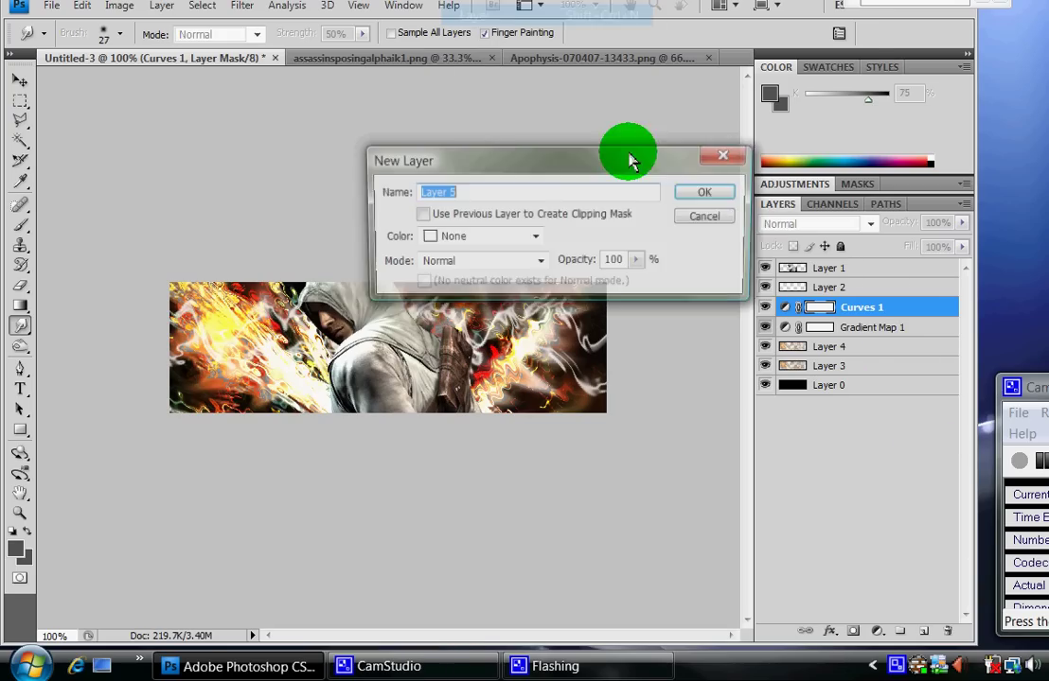
{"action": "left_click", "coordinate": [708, 194]}
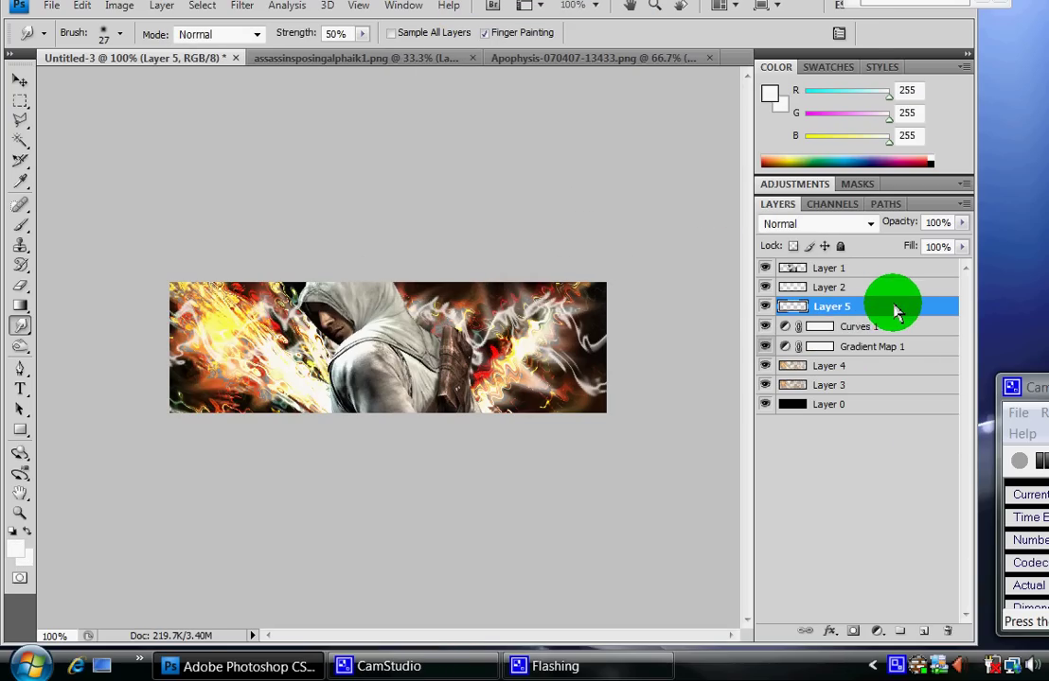
Step: Fill Layer 5 with a merged copy of the banner using Image > Apply Image
{"action": "left_click", "coordinate": [126, 7]}
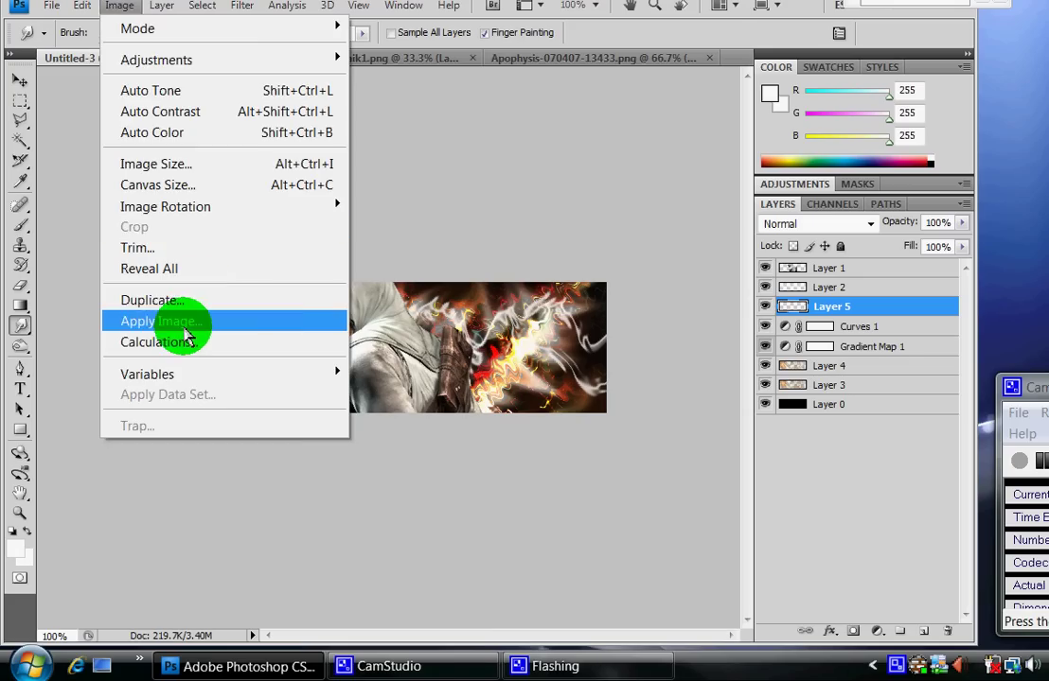
{"action": "left_click", "coordinate": [183, 328]}
{"action": "left_click", "coordinate": [674, 28]}
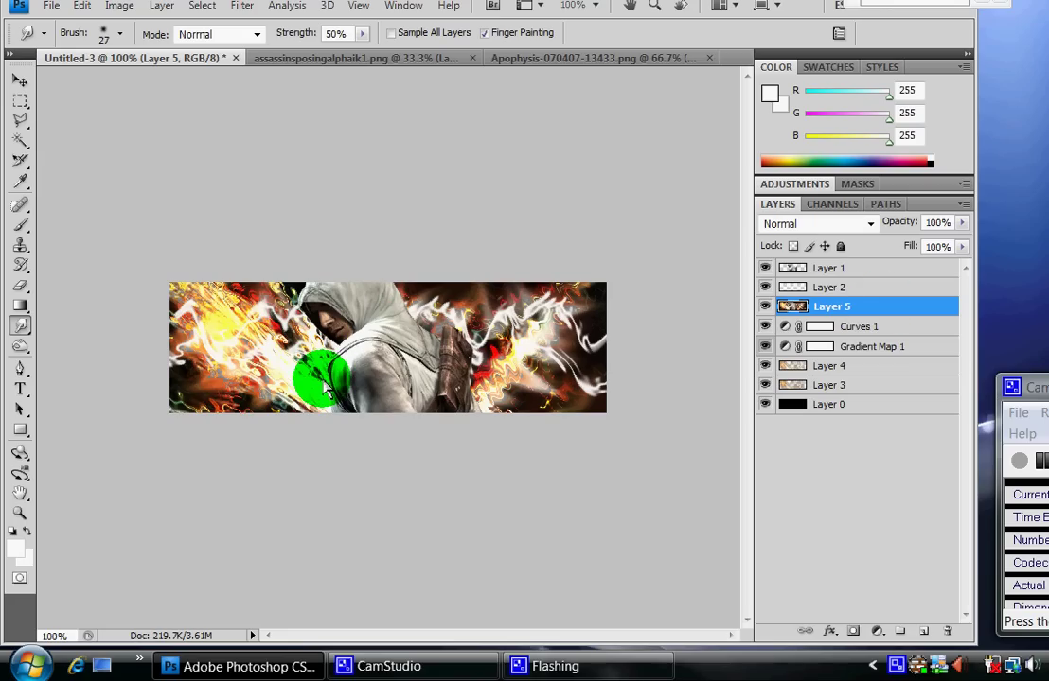
Step: Set Layer 5's blend mode to Hard Light
{"action": "double_click", "coordinate": [906, 315]}
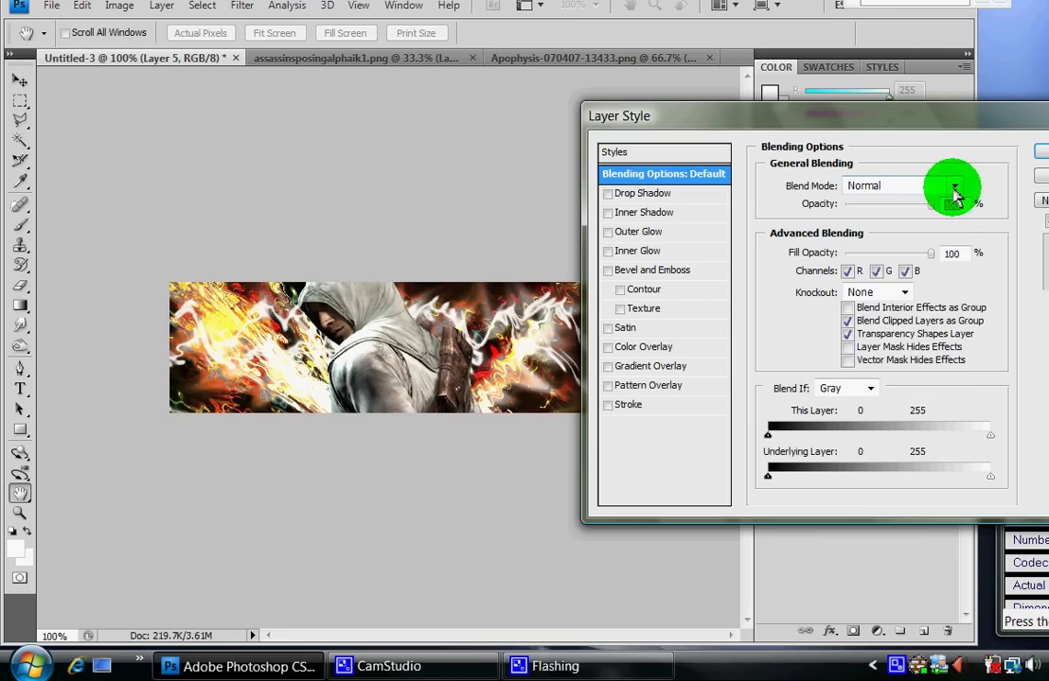
{"action": "left_click", "coordinate": [951, 186]}
{"action": "left_click", "coordinate": [884, 291]}
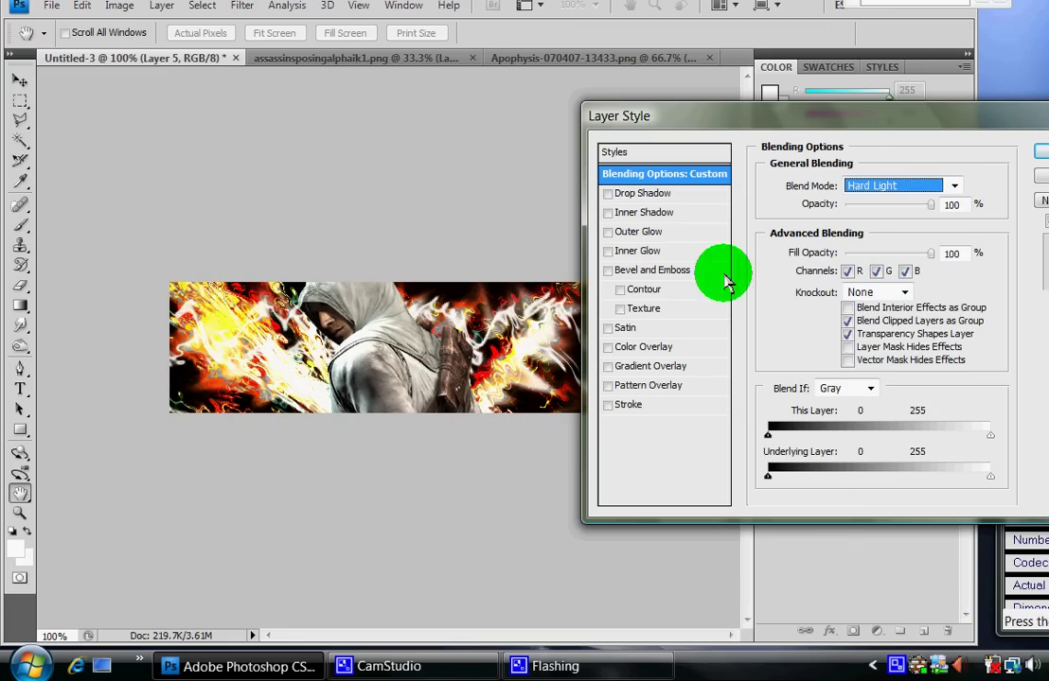
{"action": "key", "text": "Return"}
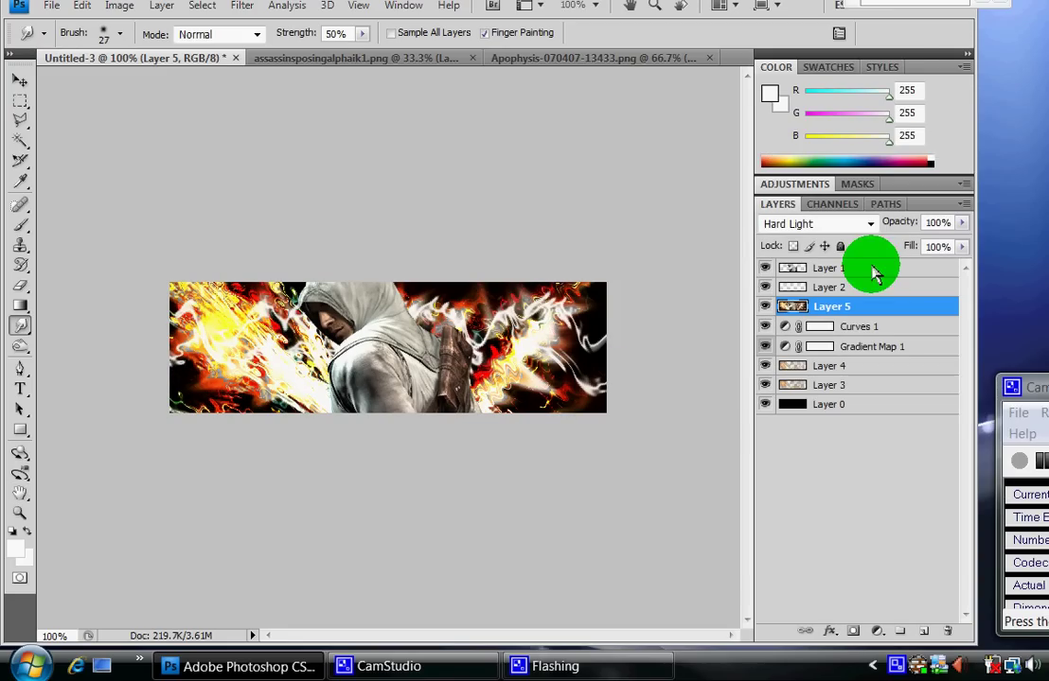
Step: Apply Filter > Sharpen > Sharpen to Layer 5
{"action": "left_click", "coordinate": [242, 7]}
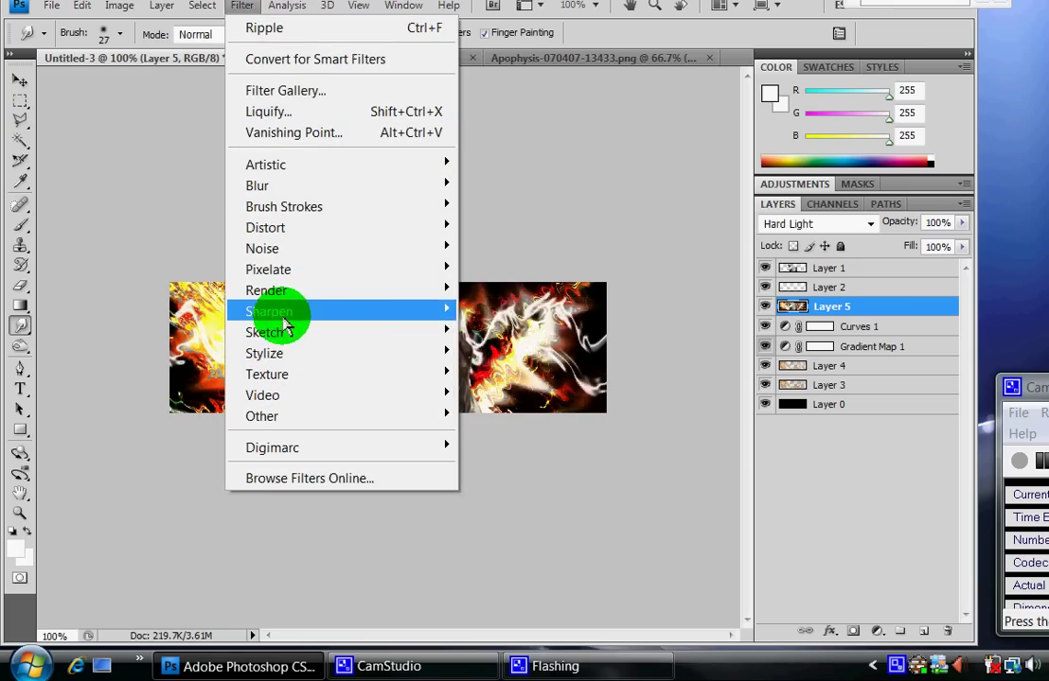
{"action": "mouse_move", "coordinate": [276, 311]}
{"action": "left_click", "coordinate": [499, 310]}
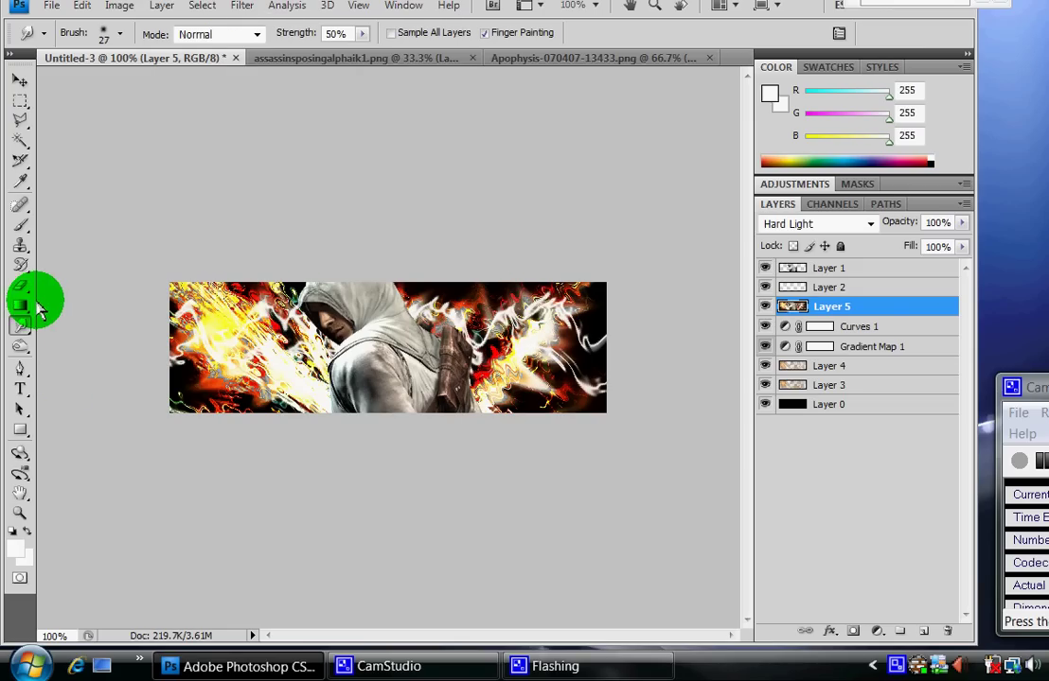
Step: Switch to the Eraser tool with a 70-pixel brush at 100% opacity and flow for Layer 5
{"action": "left_click_drag", "start_coordinate": [23, 286], "coordinate": [89, 286]}
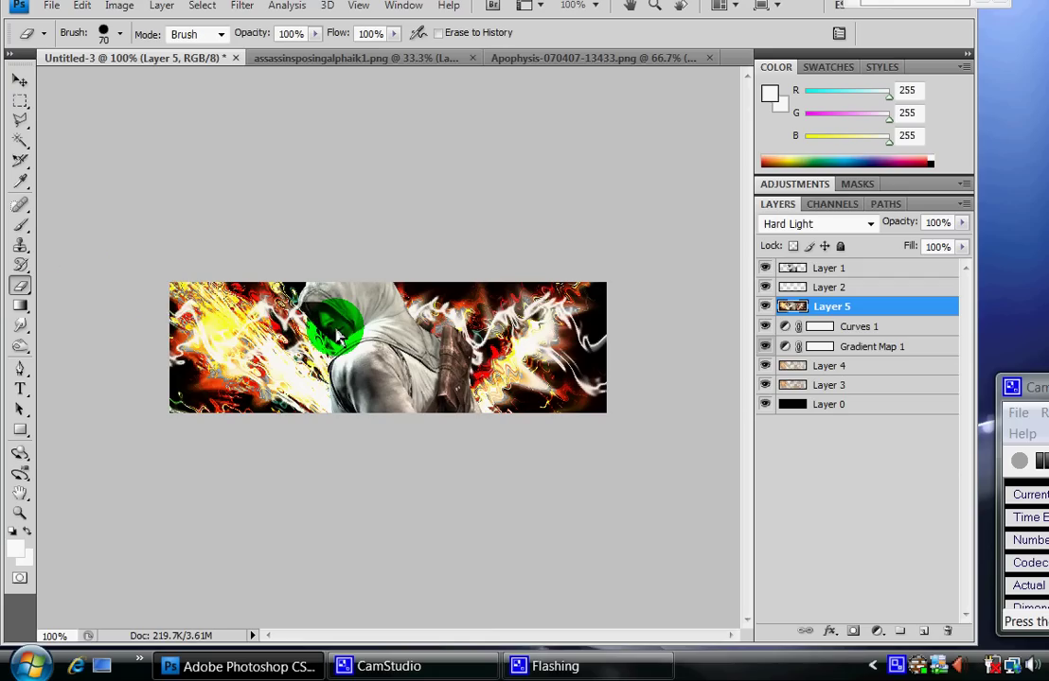